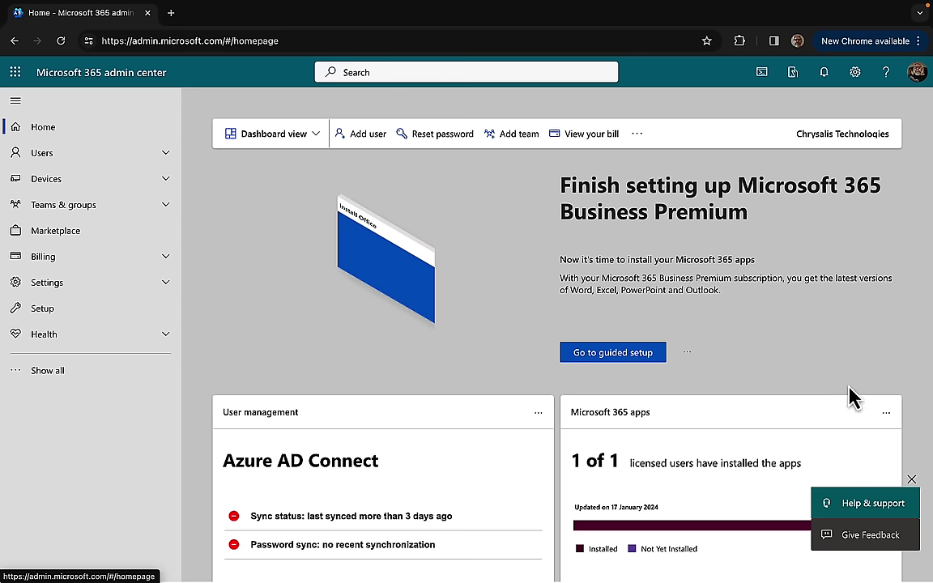
# Step: Go to Setup and open 'Use content AI with Microsoft Syntex' under Files and content
pyautogui.click(71, 312)
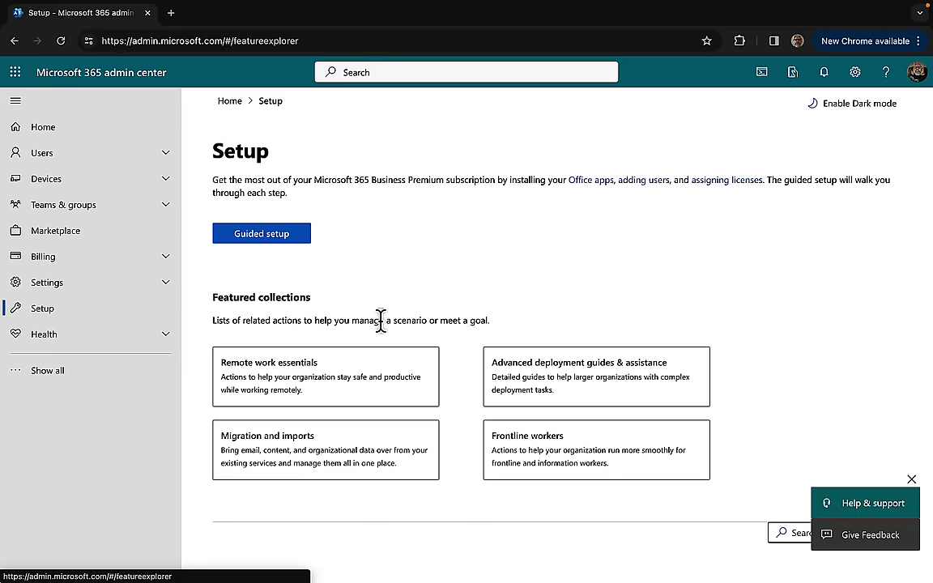
pyautogui.scroll(-8, 381, 320)
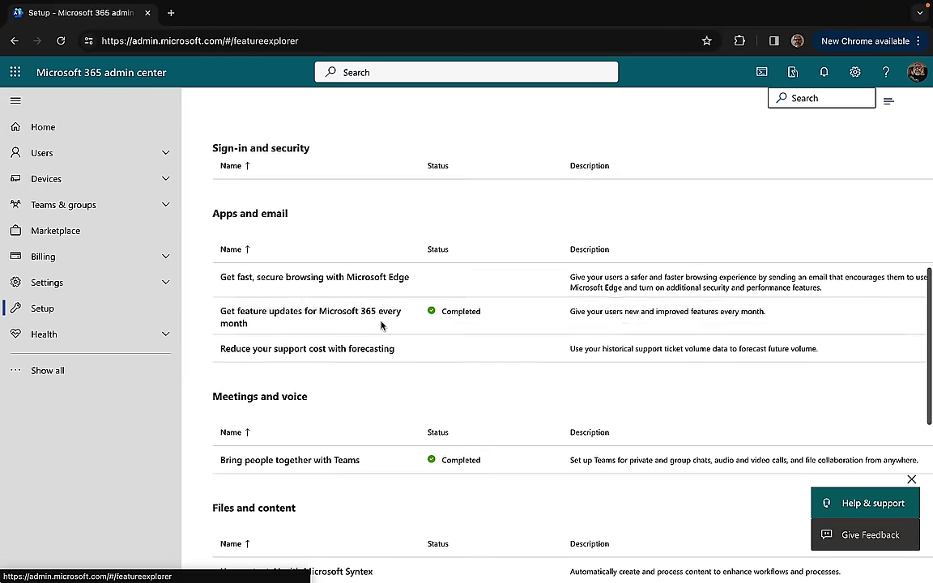
pyautogui.scroll(-3, 381, 324)
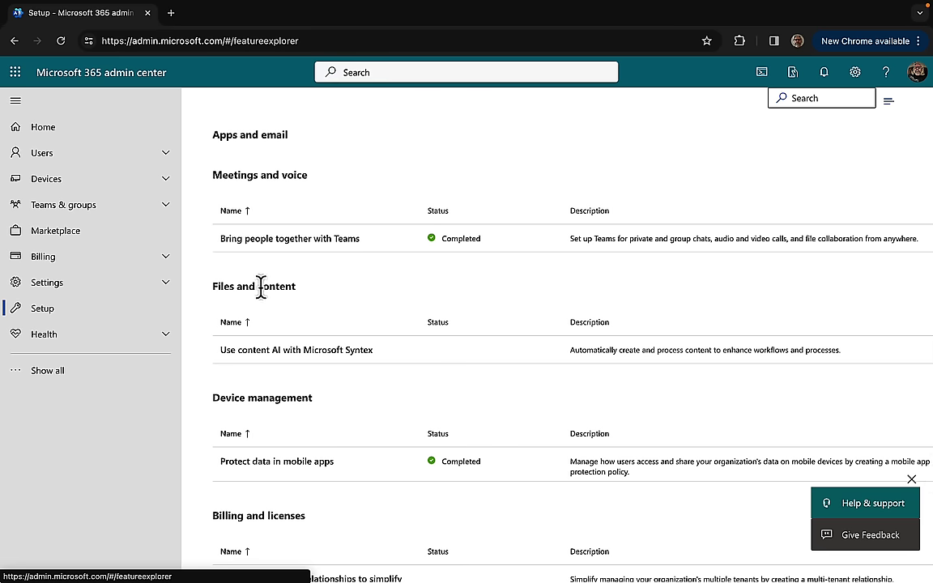
pyautogui.click(304, 356)
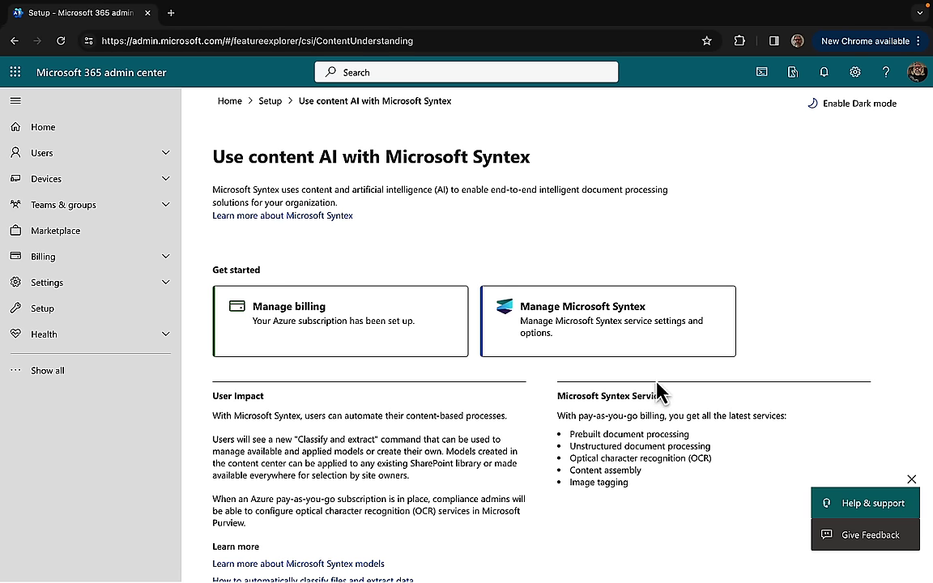
# Step: From the Manage Microsoft Syntex card, view the Backup service details showing it is turned off
pyautogui.click(597, 317)
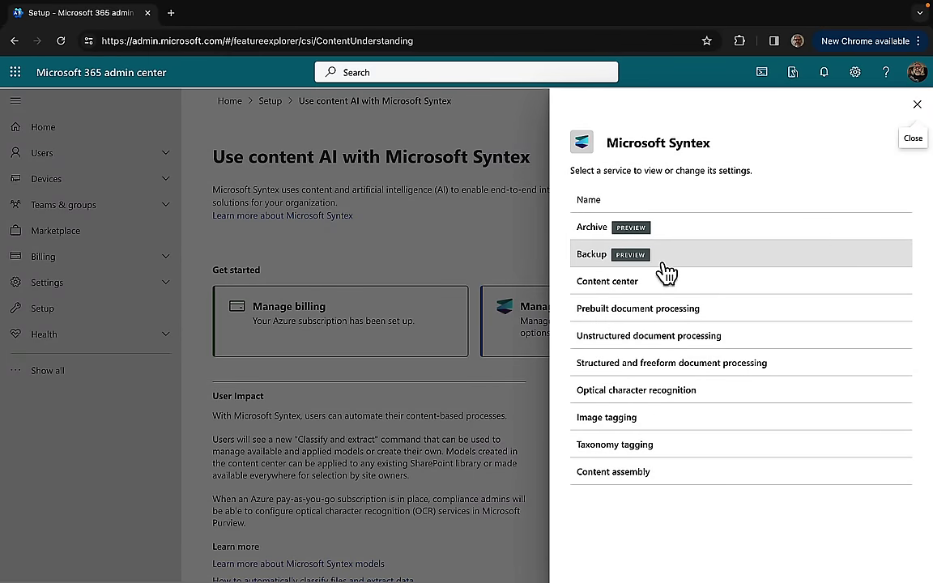
pyautogui.click(595, 261)
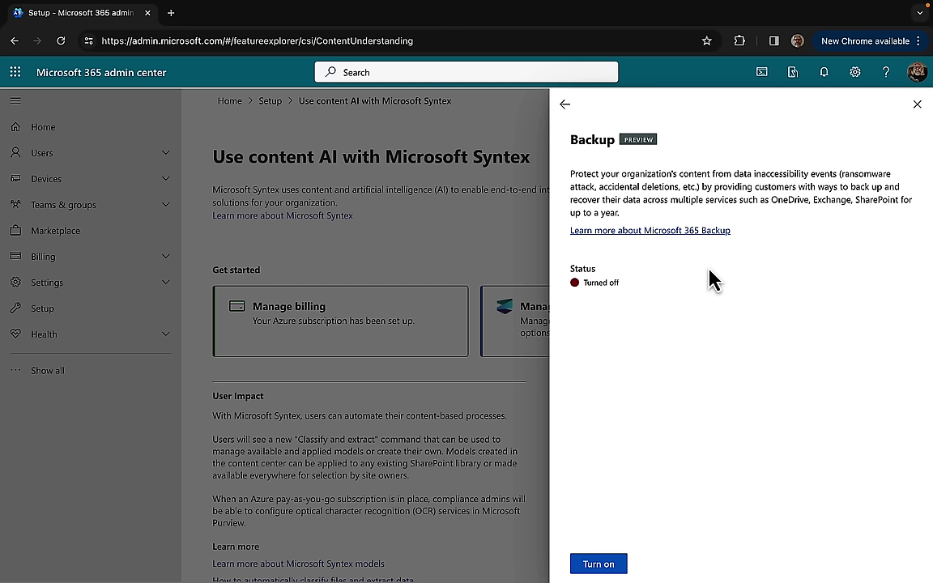
pyautogui.rightClick(663, 240)
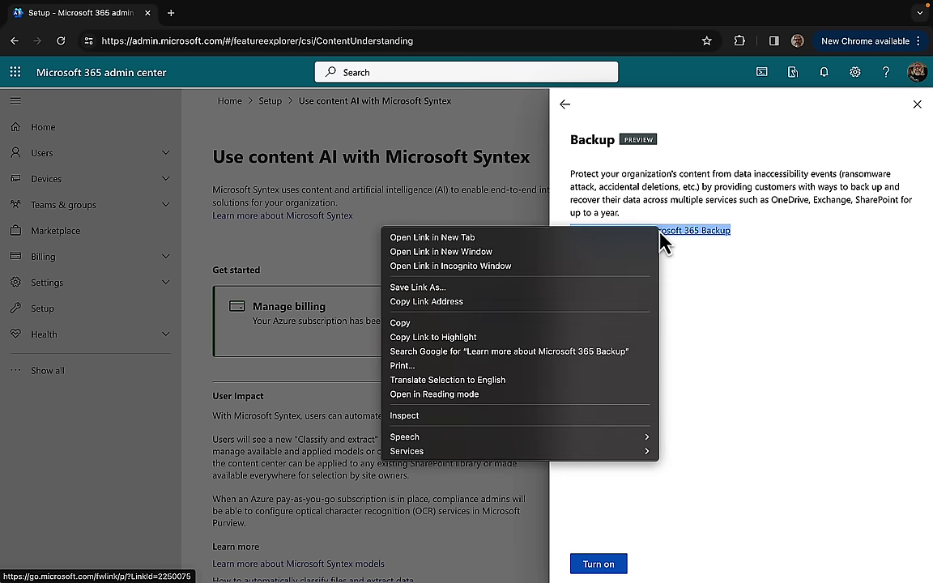
# Step: Open the 'Overview of Microsoft 365 Backup (Preview)' article in a new tab, skim it, and return
pyautogui.click(630, 239)
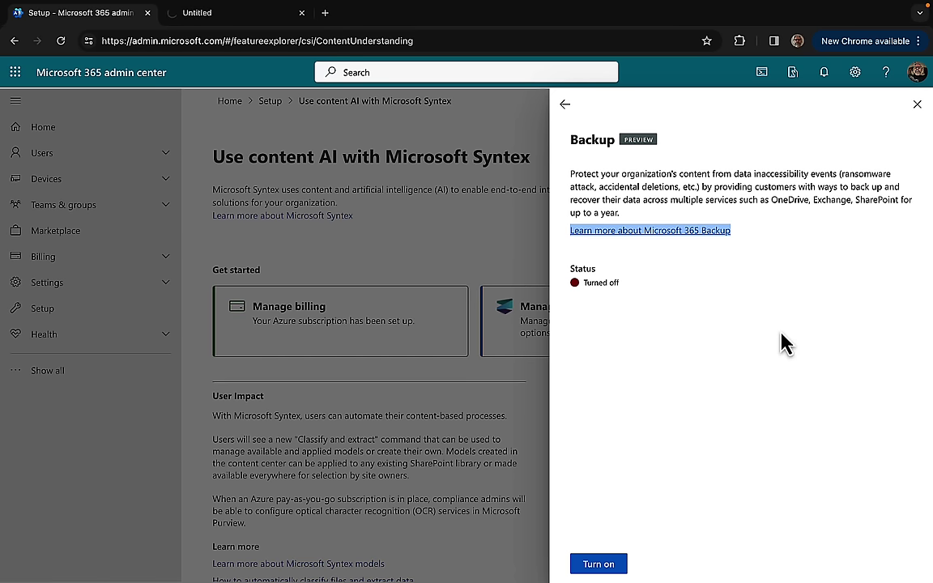
pyautogui.click(243, 14)
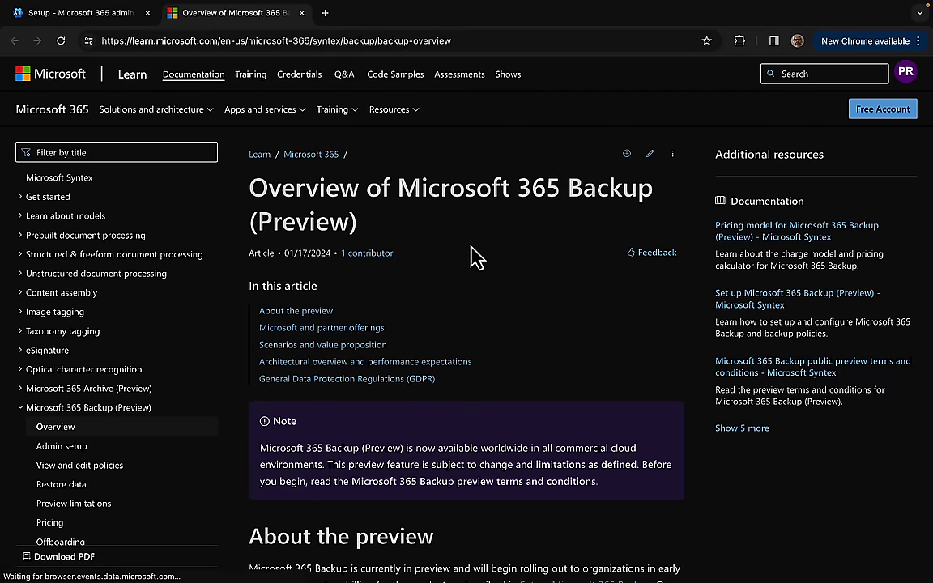
pyautogui.scroll(-2, 512, 307)
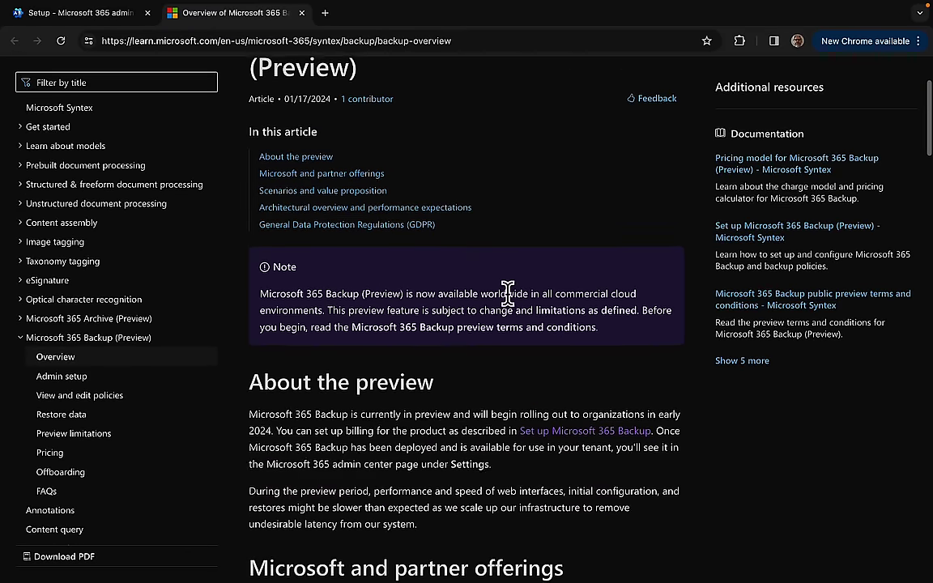
pyautogui.scroll(2, 509, 299)
pyautogui.click(100, 17)
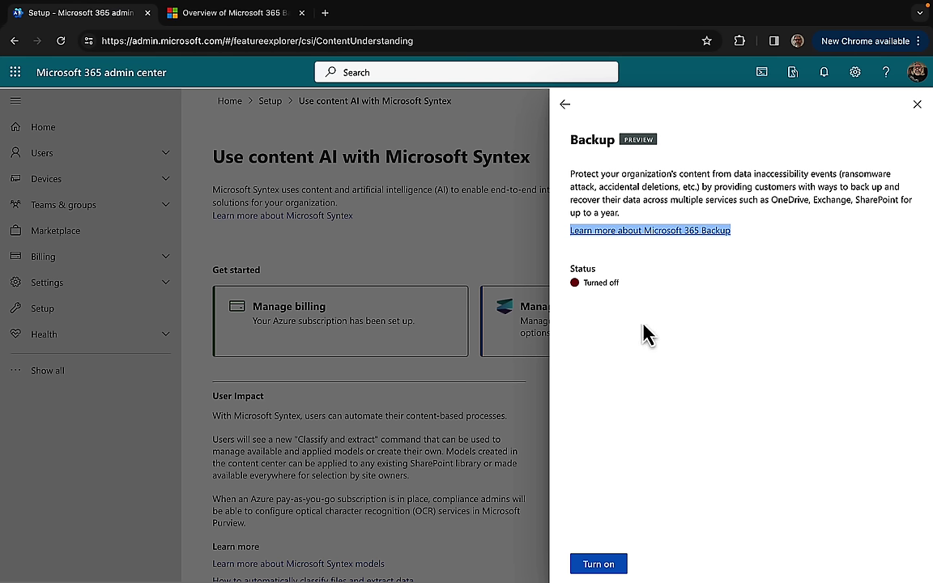
# Step: Turn on Microsoft 365 Backup and save, with the terms of service opened in a new tab
pyautogui.click(623, 569)
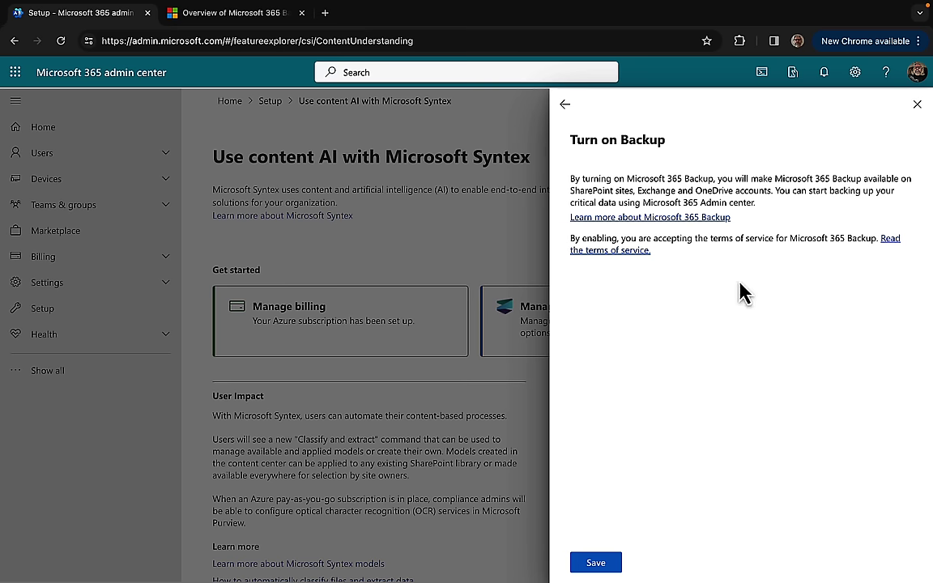
pyautogui.rightClick(891, 245)
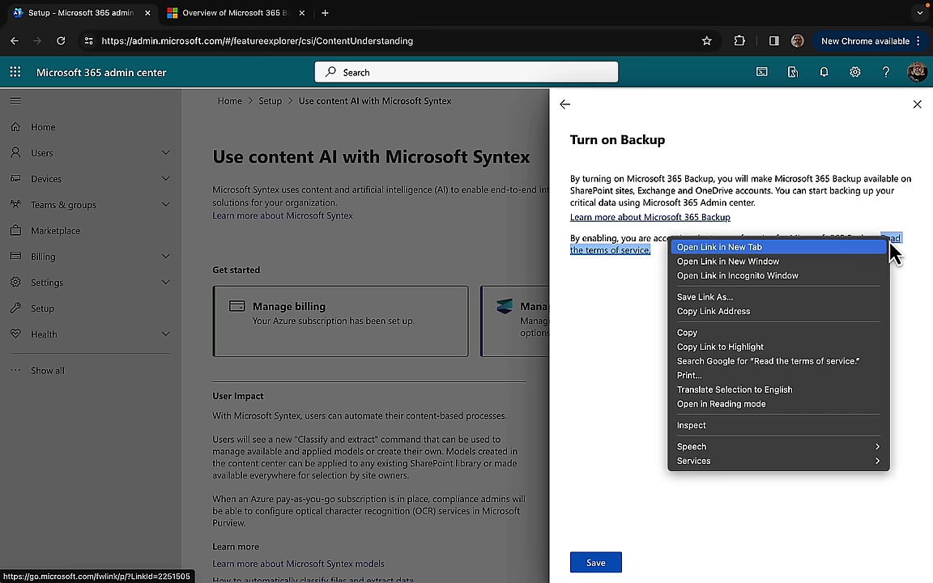
pyautogui.click(848, 251)
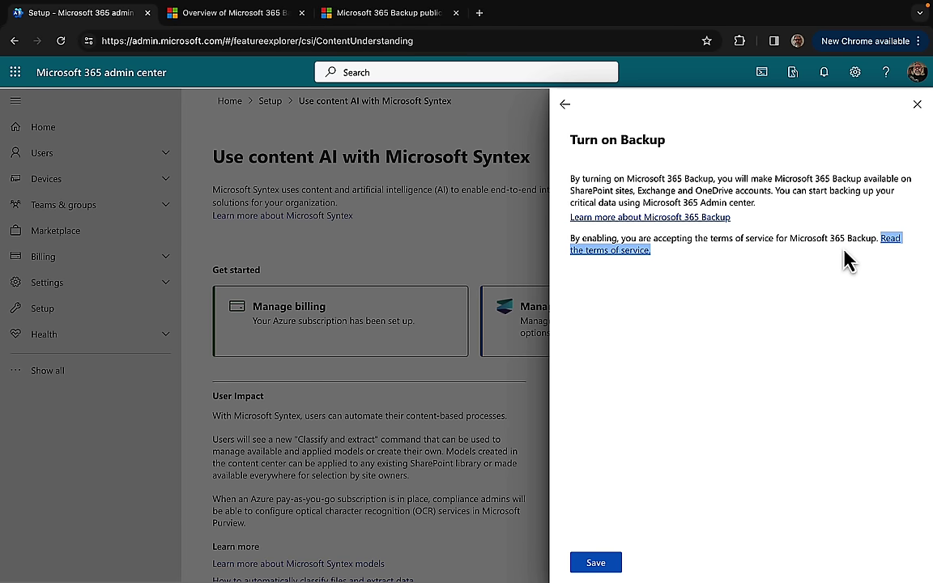
pyautogui.click(596, 566)
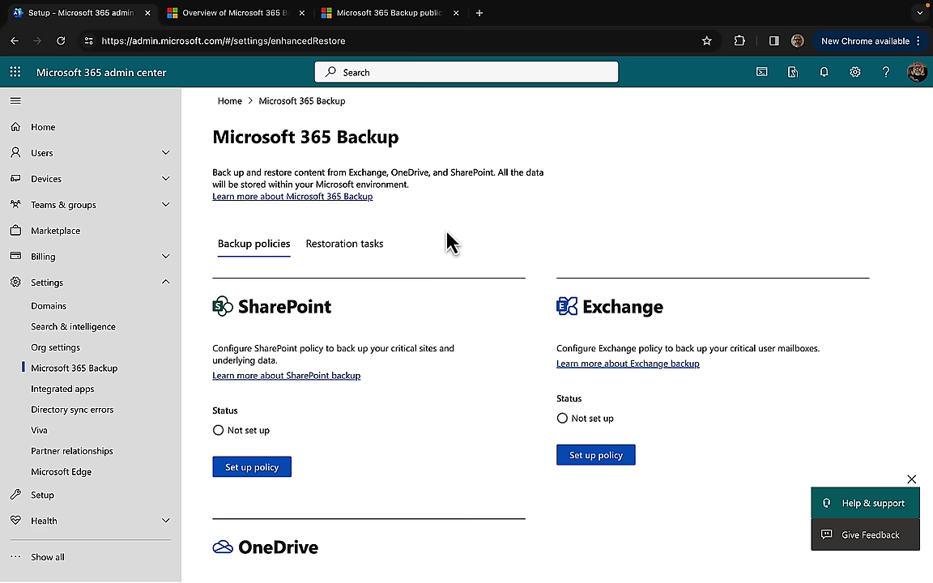
# Step: Scroll down to SharePoint on the Microsoft 365 Backup page and choose Set up policy
pyautogui.scroll(-2, 469, 357)
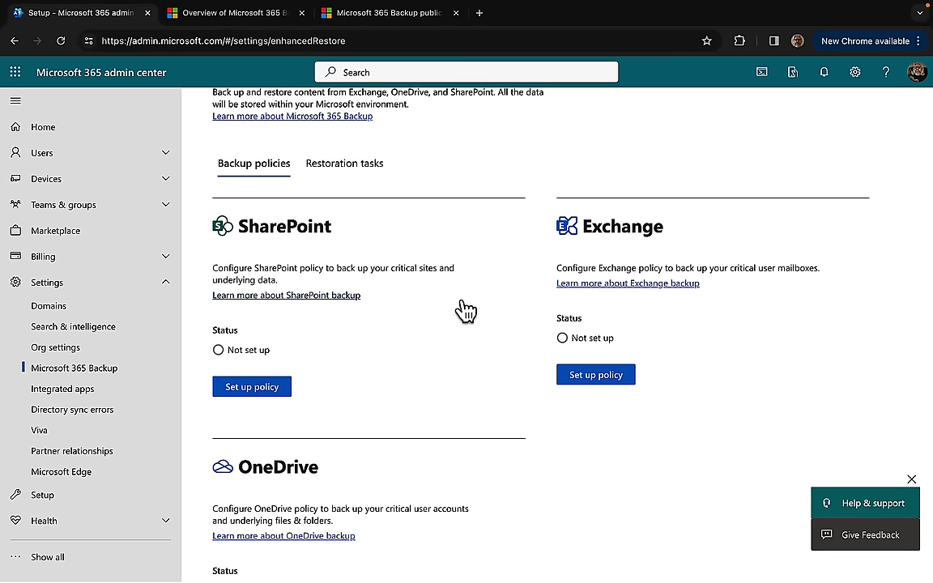
pyautogui.scroll(-2, 466, 310)
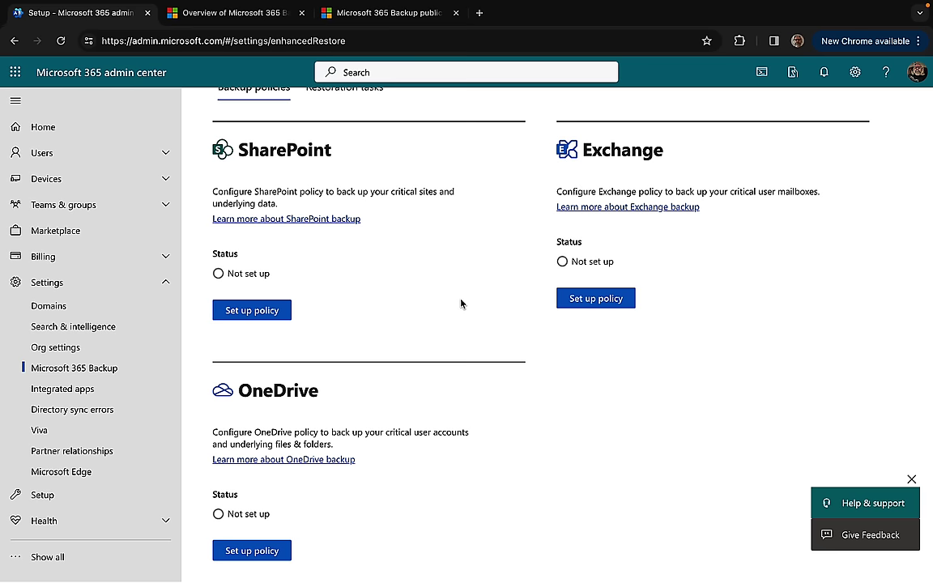
pyautogui.scroll(-1, 461, 303)
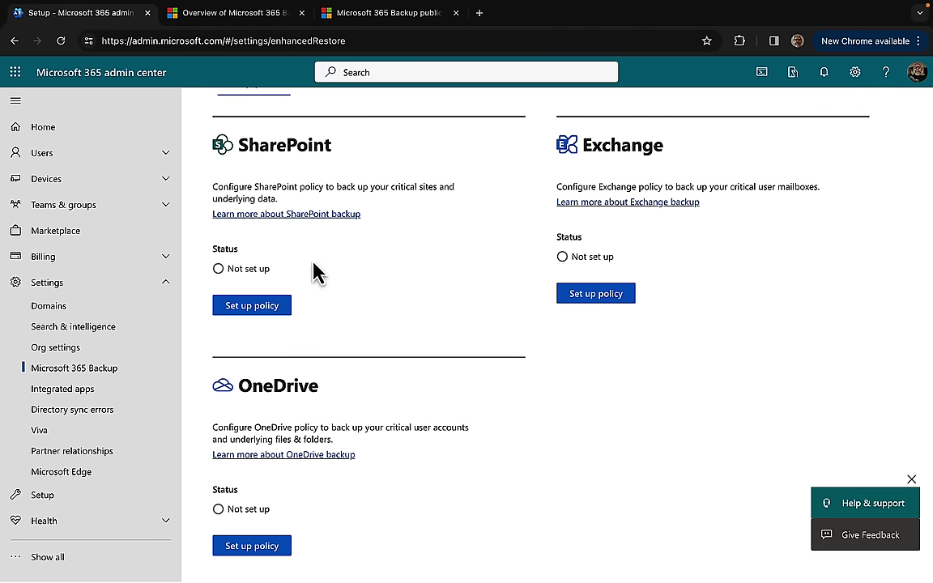
pyautogui.click(250, 311)
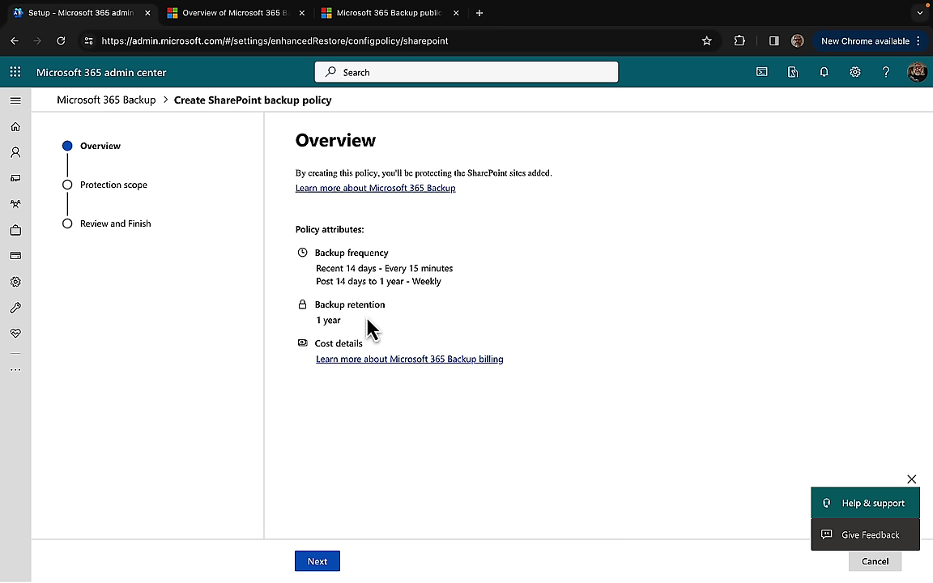
# Step: Open the 'Learn more about Microsoft 365 Backup billing' link in a new tab
pyautogui.rightClick(364, 361)
pyautogui.click(429, 356)
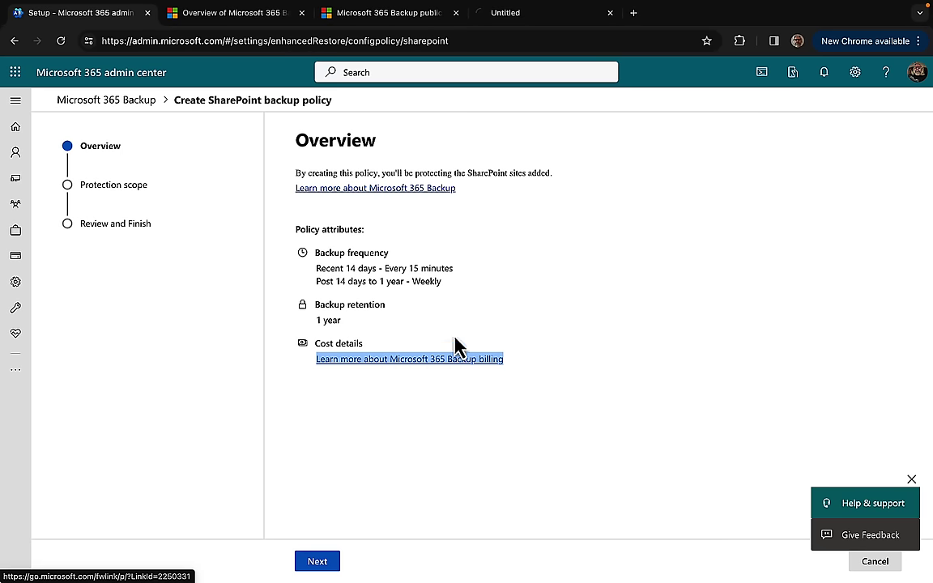
pyautogui.click(520, 21)
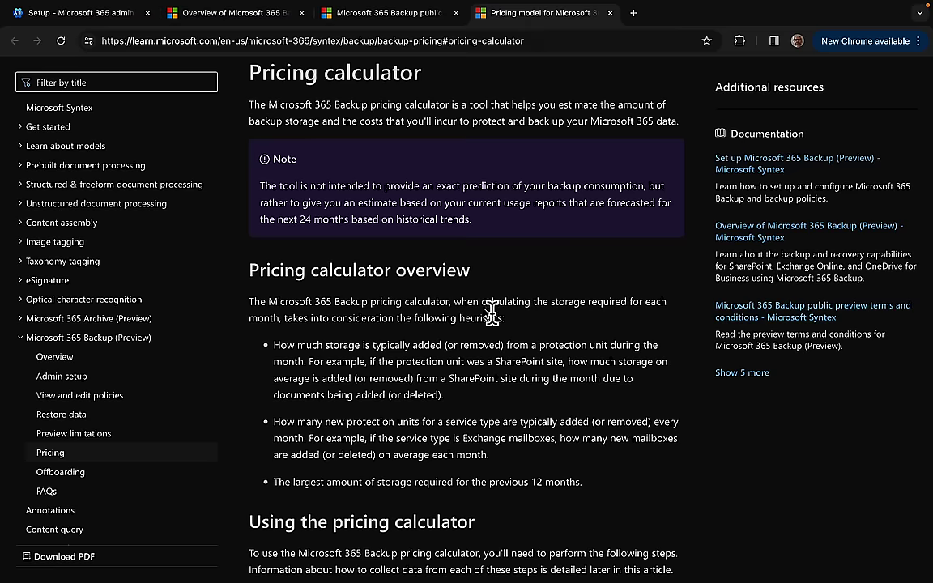
pyautogui.scroll(-1, 530, 390)
pyautogui.scroll(-4, 530, 389)
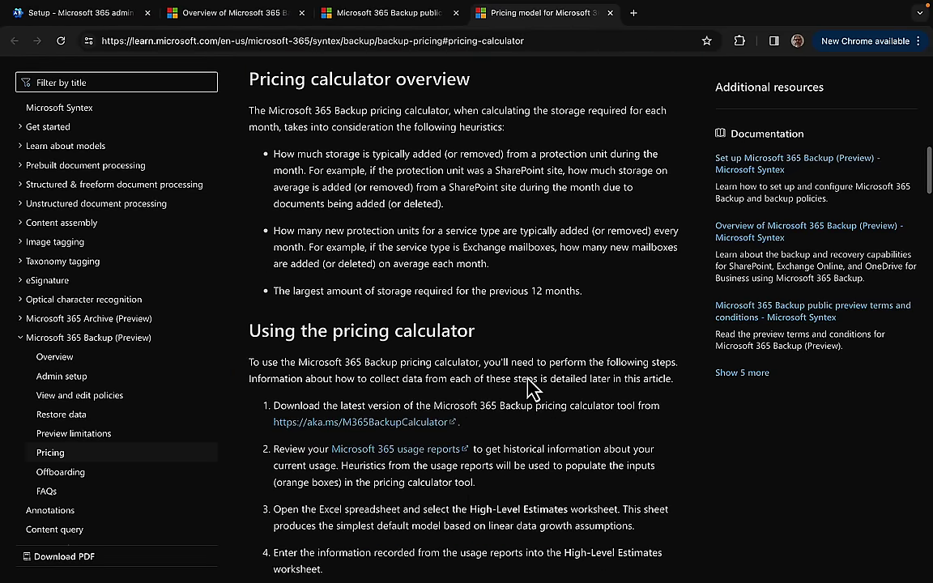
pyautogui.scroll(-3, 531, 389)
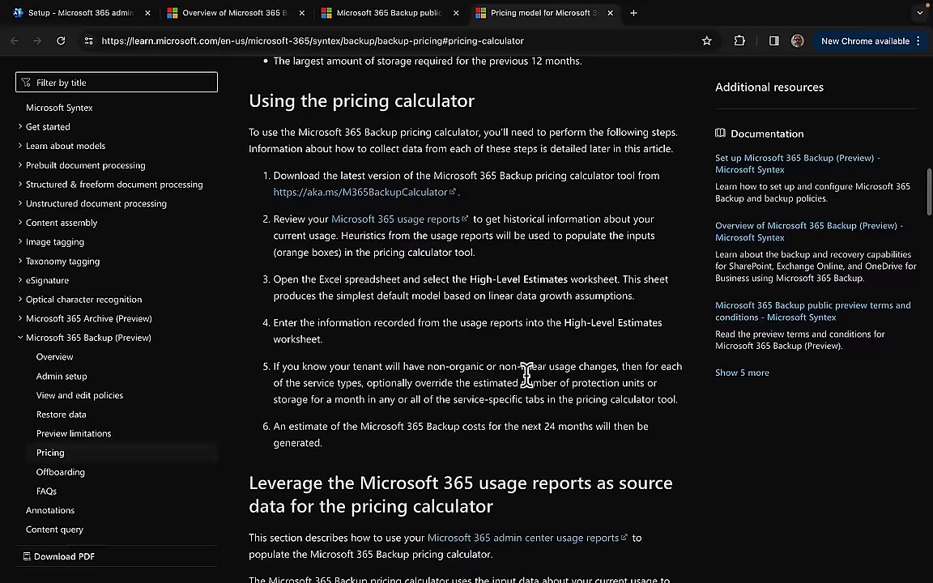
pyautogui.scroll(-4, 531, 390)
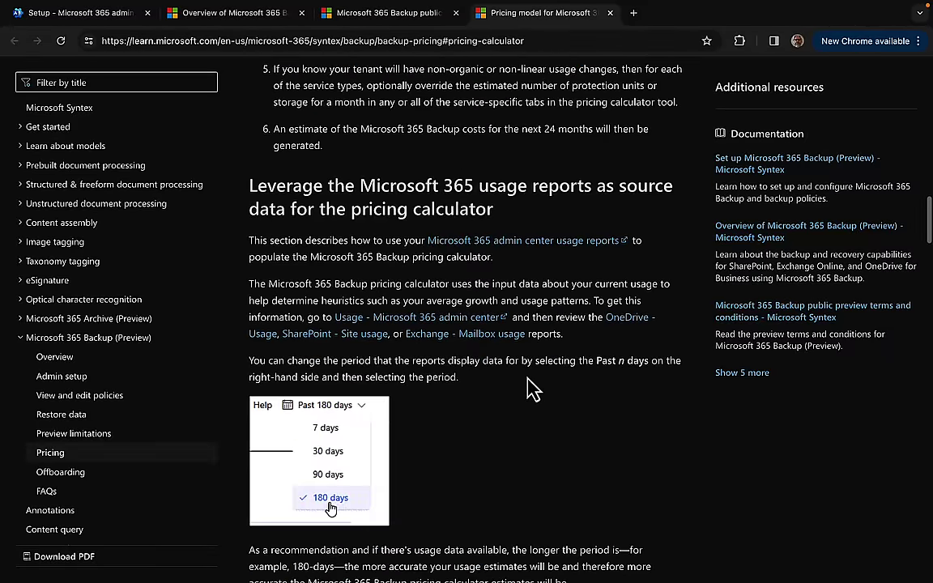
pyautogui.scroll(-5, 531, 390)
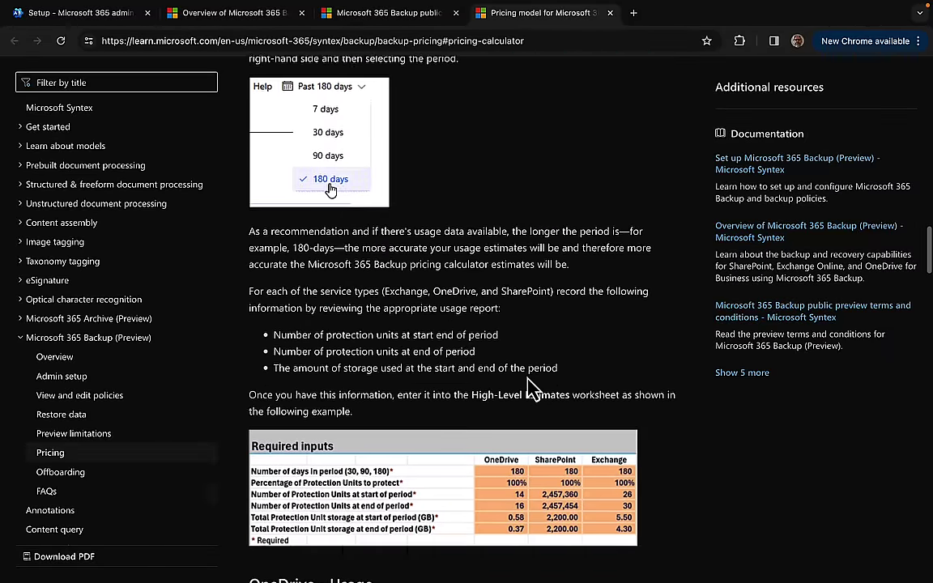
pyautogui.scroll(-4, 530, 390)
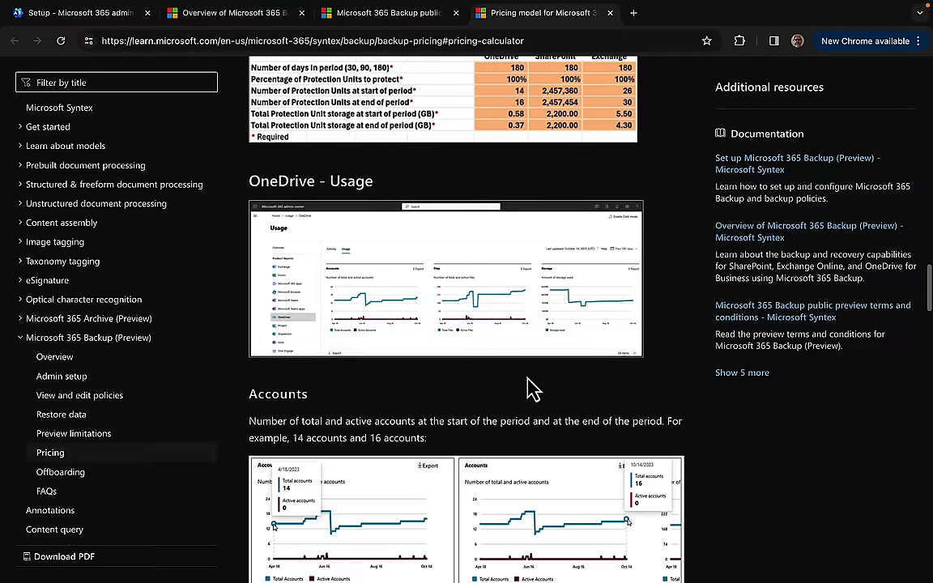
pyautogui.scroll(-3, 530, 389)
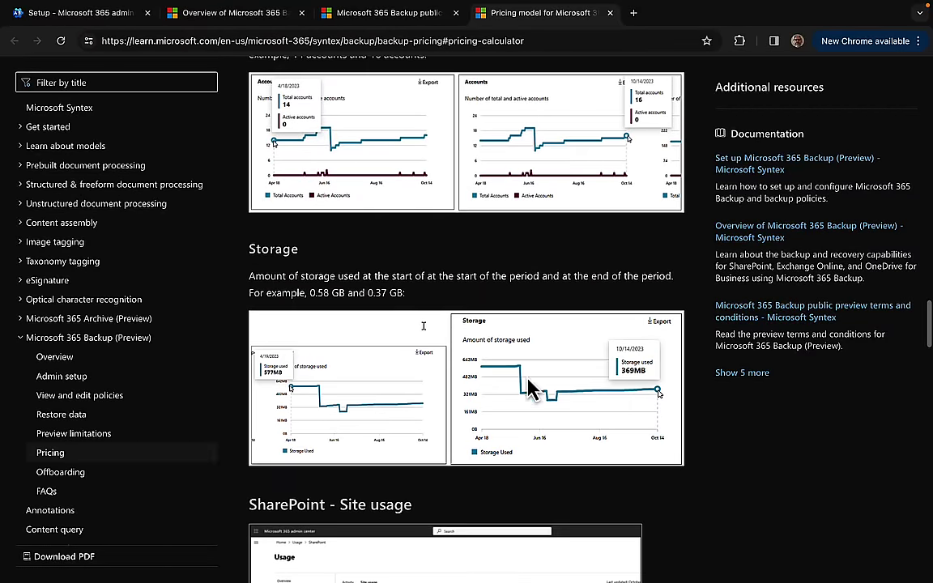
pyautogui.click(80, 14)
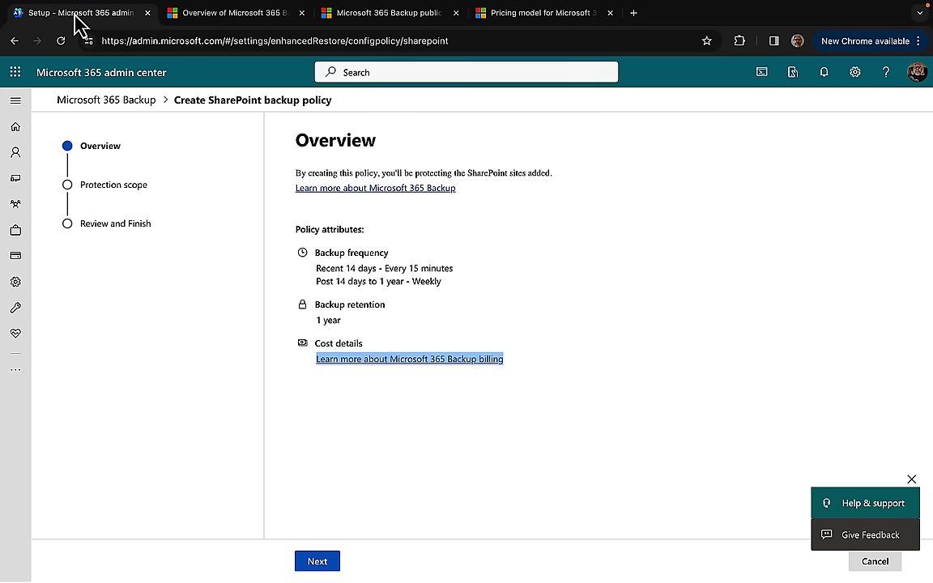
# Step: Go to Protection scope, try the CSV, site-name and last-modified rules, and close Choose sites empty
pyautogui.click(318, 562)
pyautogui.click(302, 430)
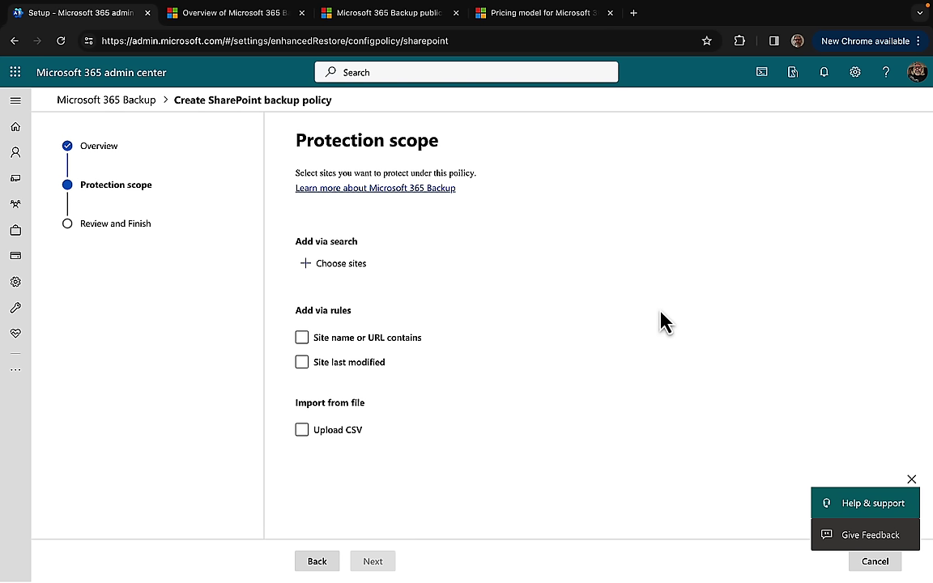
pyautogui.click(438, 335)
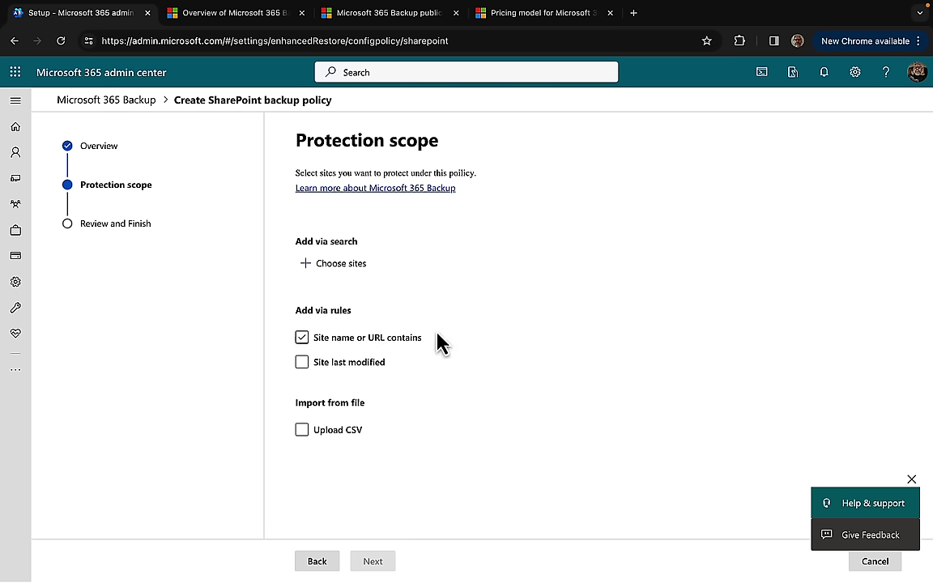
pyautogui.click(374, 362)
pyautogui.click(470, 342)
pyautogui.click(478, 339)
pyautogui.click(325, 267)
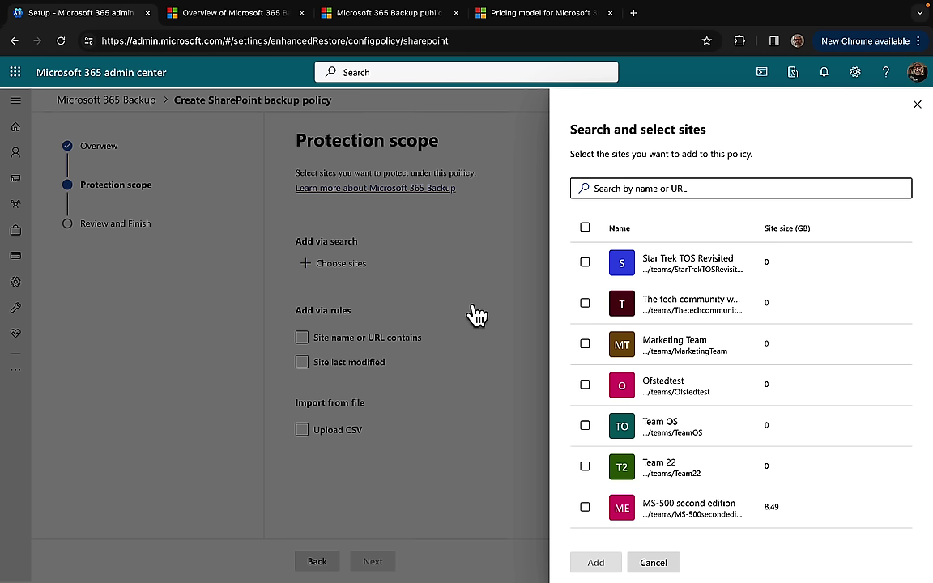
pyautogui.click(917, 104)
# Step: Toggle the last-modified, site-name and CSV import rules, ending with the site-name rule ticked
pyautogui.click(379, 361)
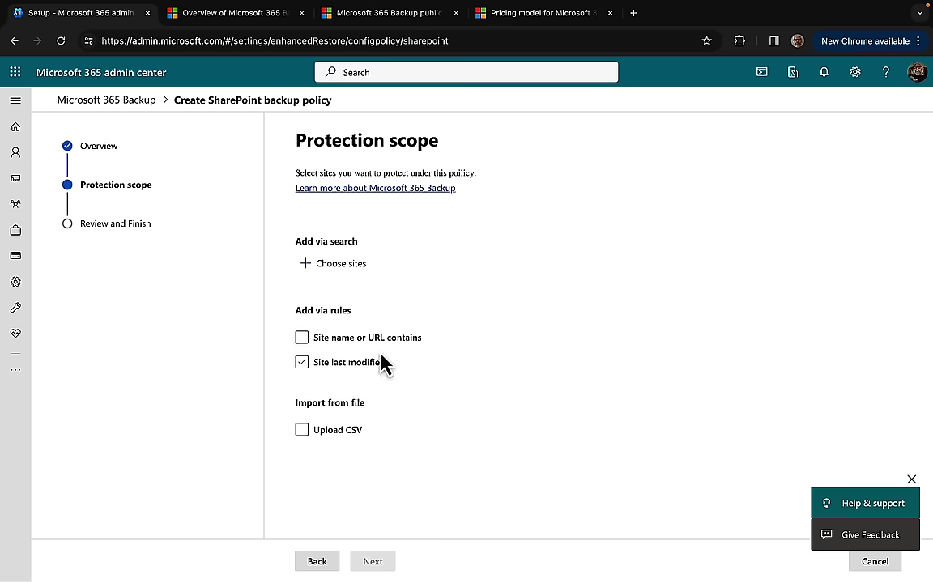
pyautogui.click(369, 362)
pyautogui.click(340, 337)
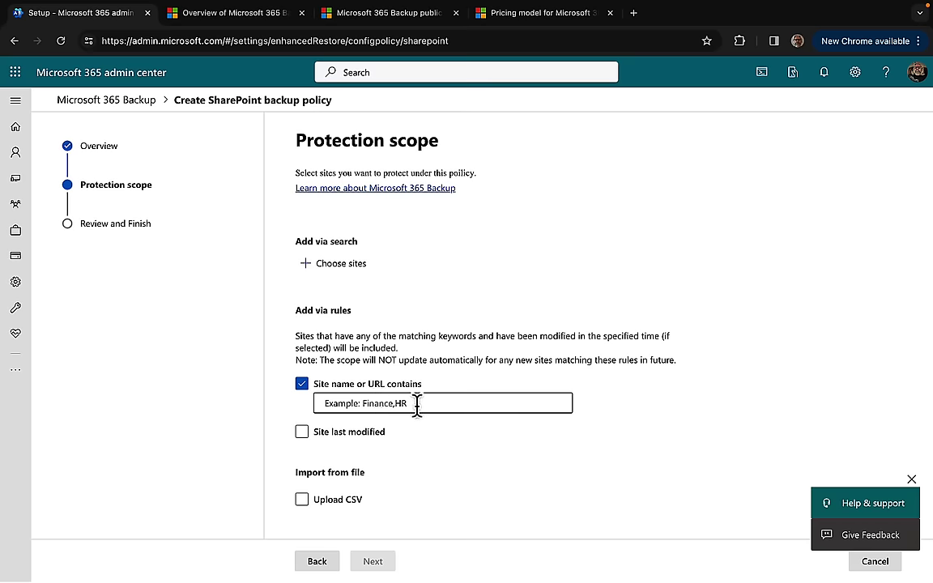
pyautogui.click(304, 386)
pyautogui.click(301, 362)
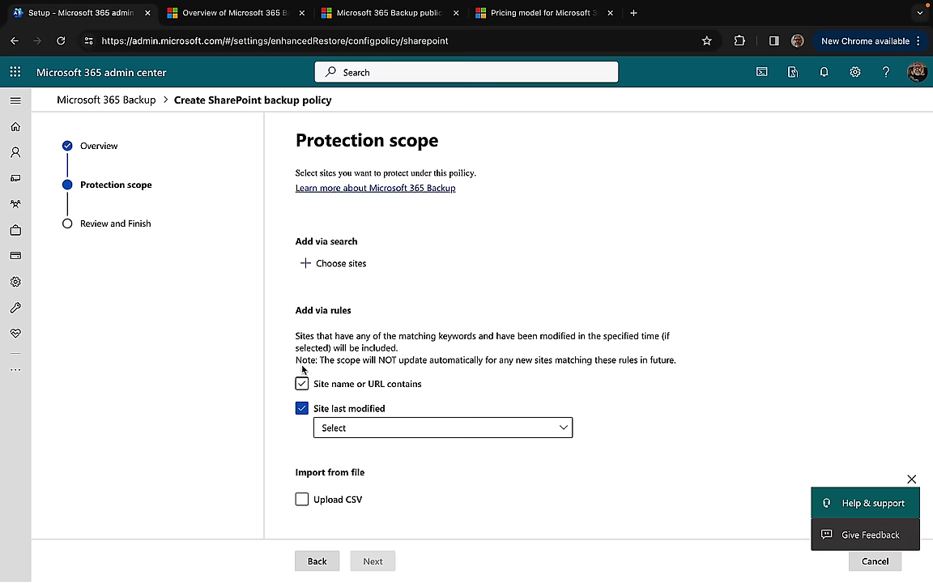
pyautogui.click(439, 434)
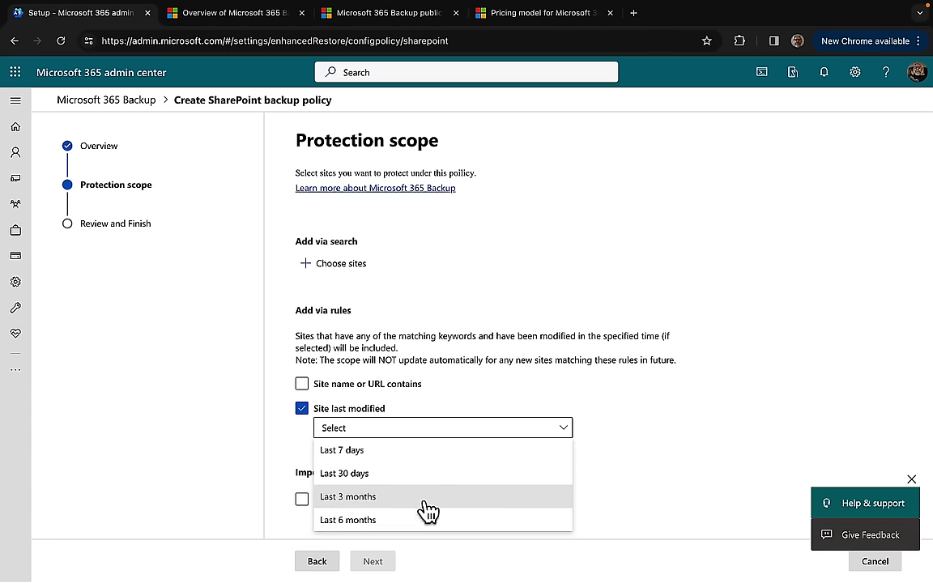
pyautogui.click(640, 427)
pyautogui.click(302, 409)
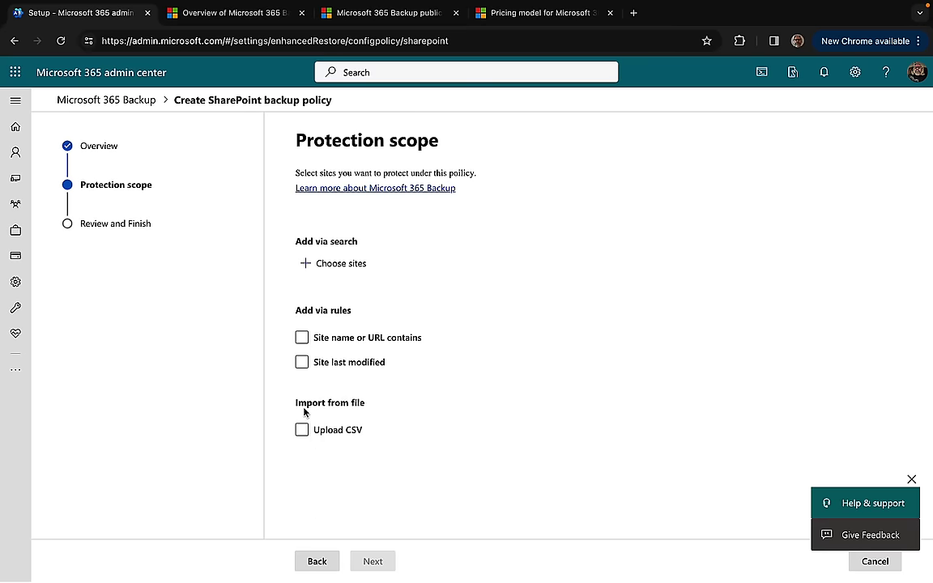
pyautogui.click(302, 430)
pyautogui.scroll(-1, 445, 483)
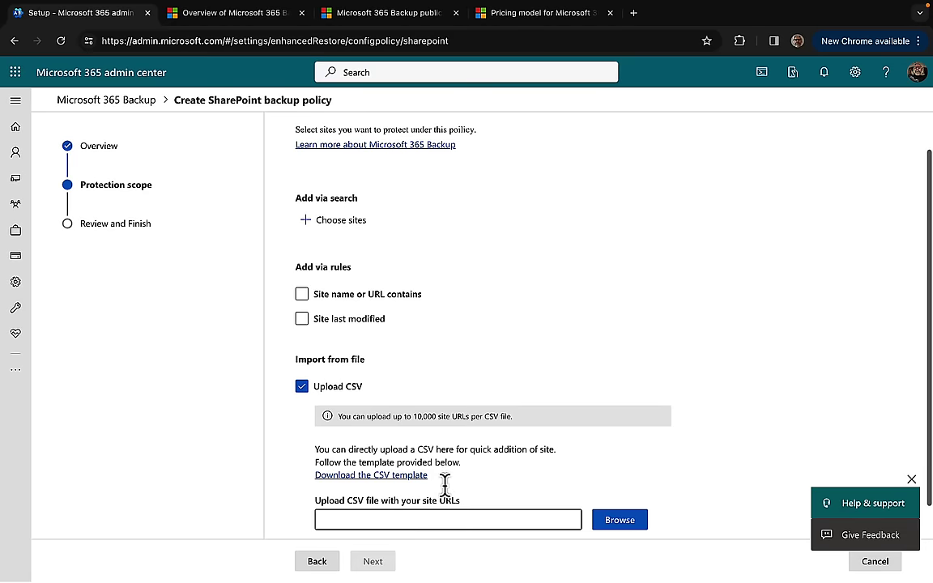
pyautogui.scroll(-1, 450, 496)
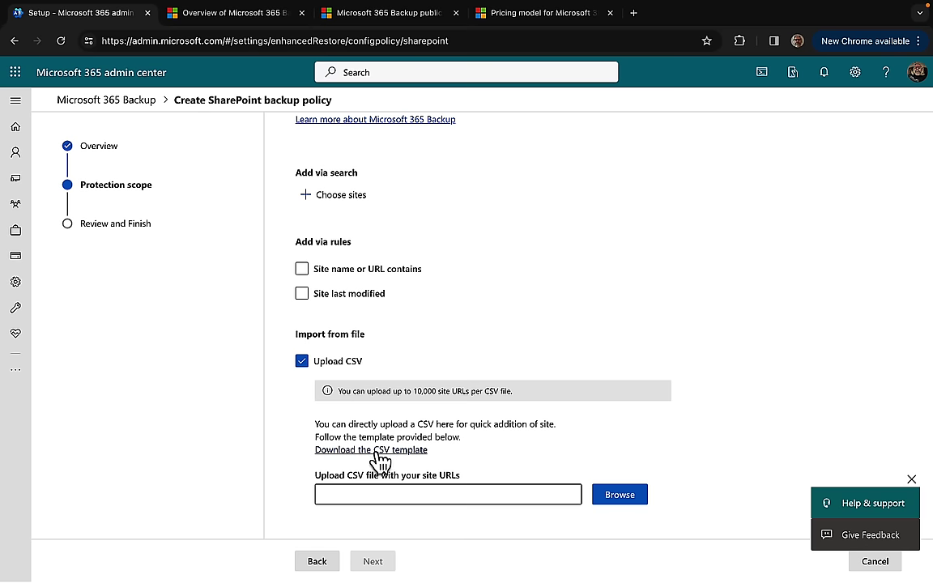
pyautogui.click(302, 361)
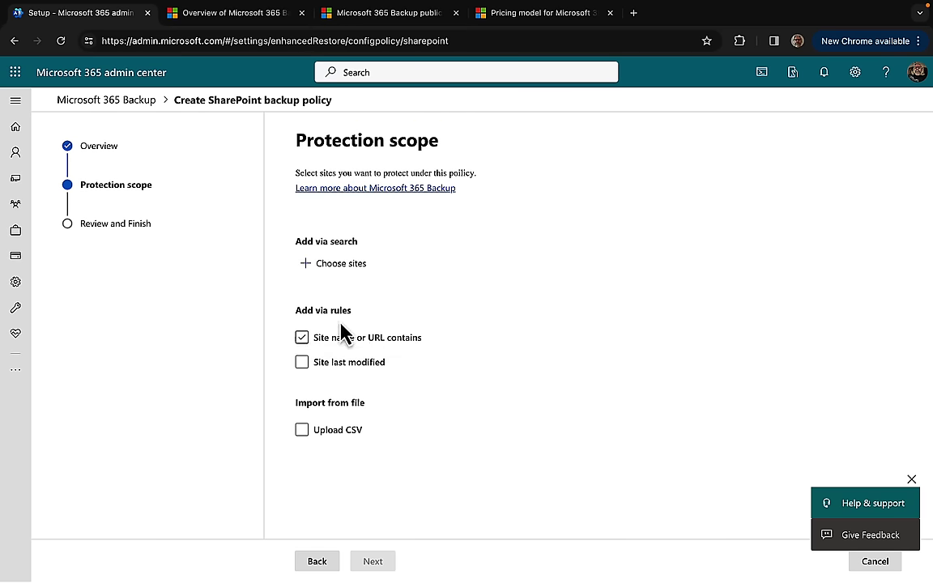
# Step: Tick Marketing Team, MS-500 second edition, M365 Compliance and Cloud Conversations and add all four
pyautogui.click(335, 269)
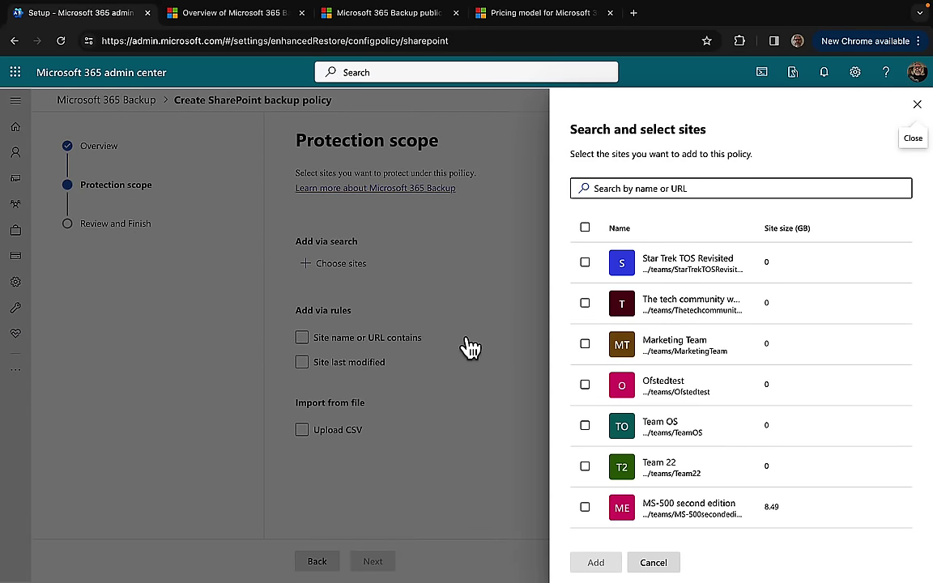
pyautogui.click(585, 344)
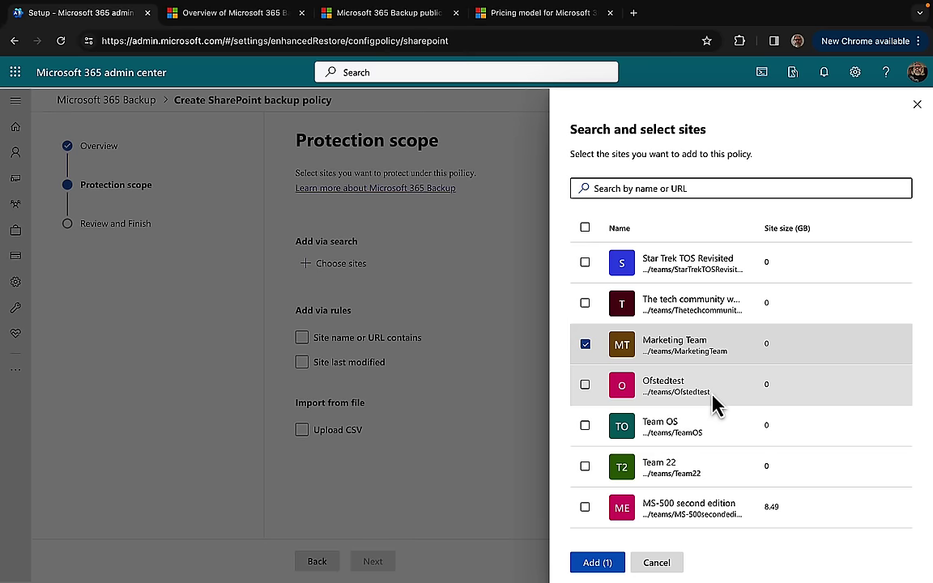
pyautogui.scroll(-1, 715, 400)
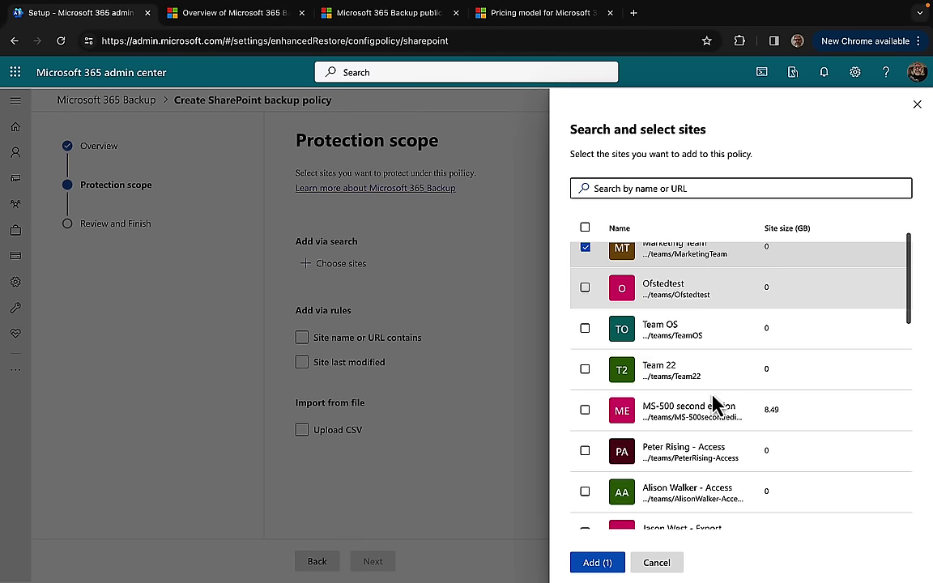
pyautogui.click(585, 401)
pyautogui.scroll(-2, 724, 415)
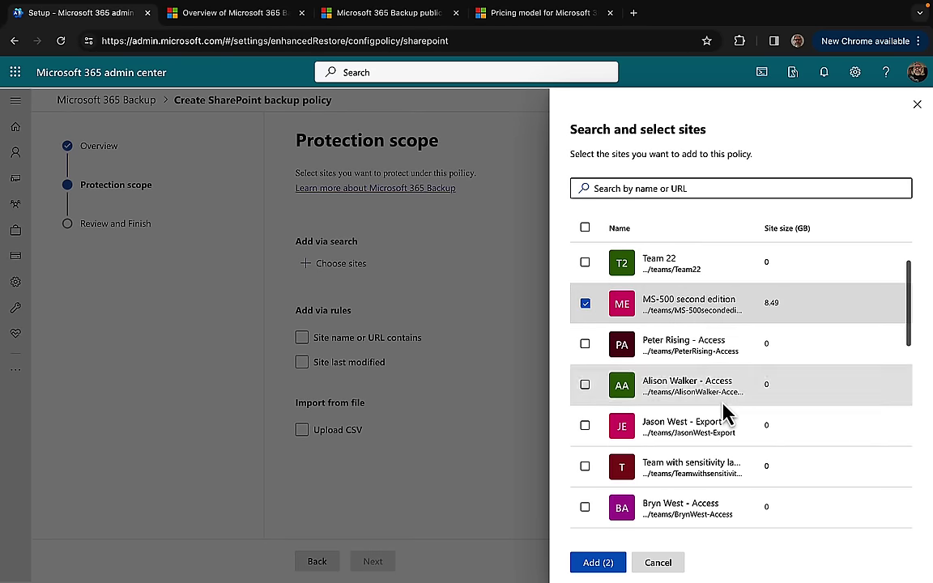
pyautogui.scroll(-3, 729, 419)
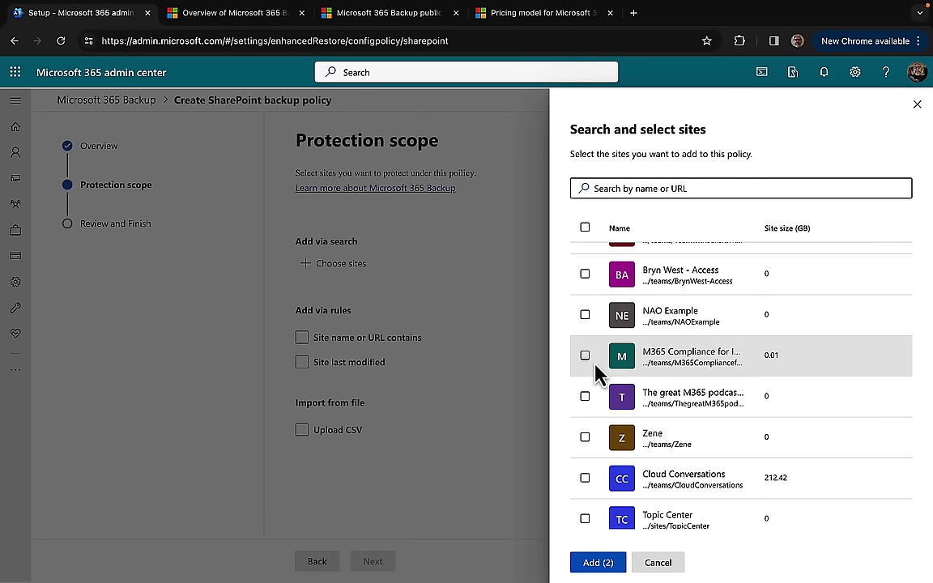
pyautogui.click(587, 360)
pyautogui.scroll(-1, 585, 369)
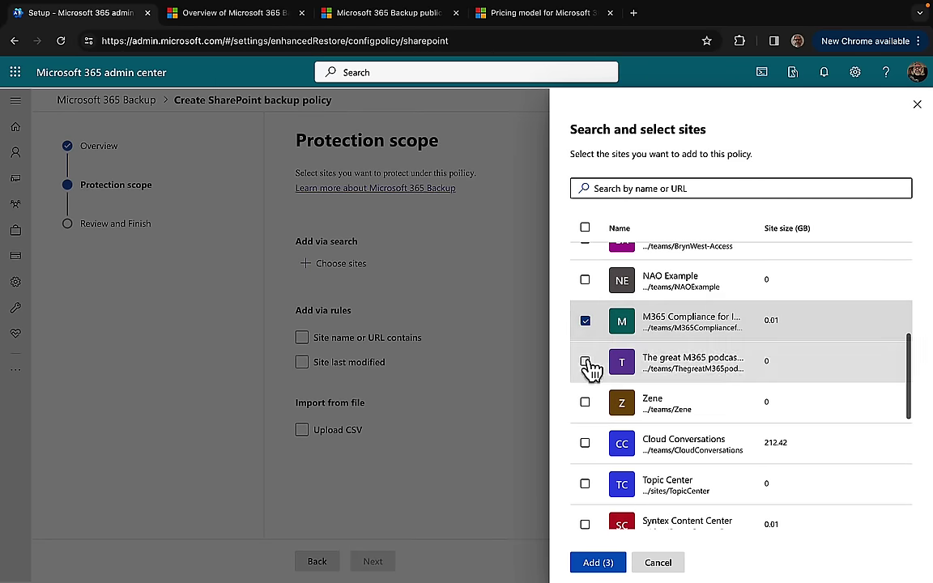
pyautogui.click(586, 445)
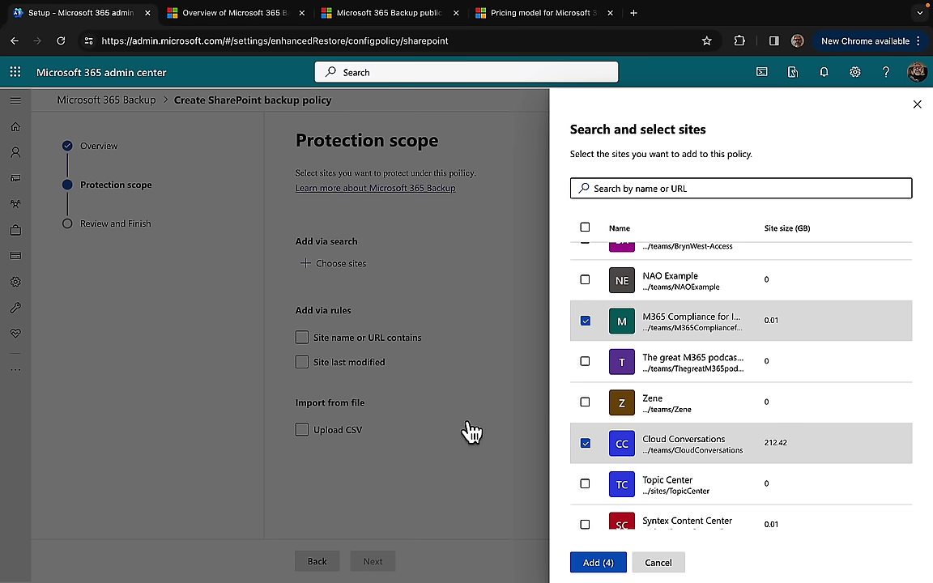
pyautogui.click(598, 563)
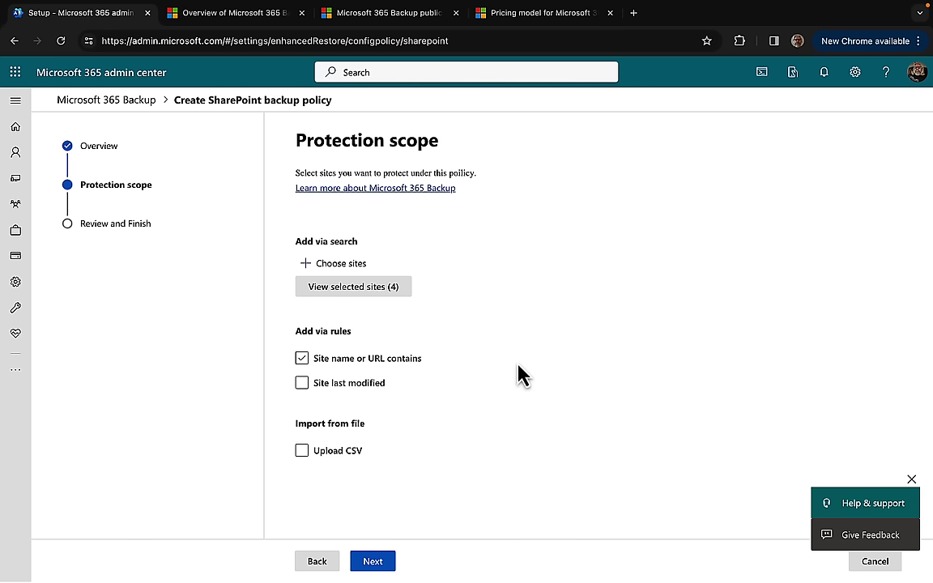
# Step: Review the four selected sites, then create the SharePoint backup policy and close the wizard
pyautogui.click(376, 296)
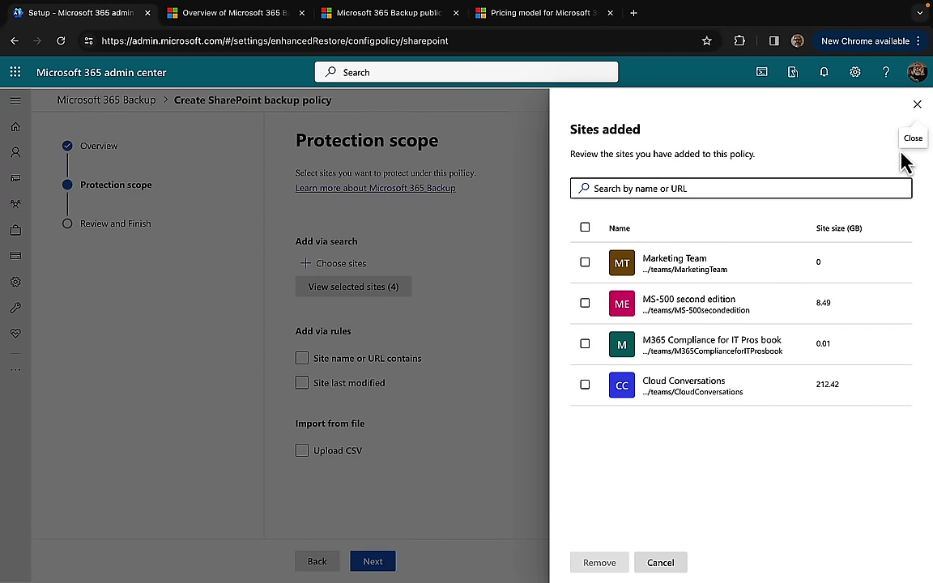
pyautogui.click(918, 105)
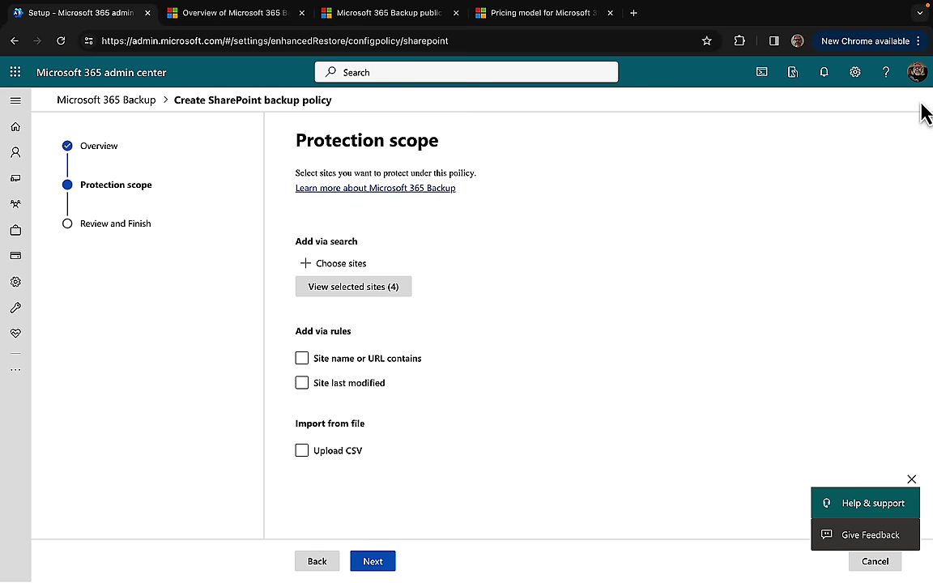
pyautogui.click(372, 561)
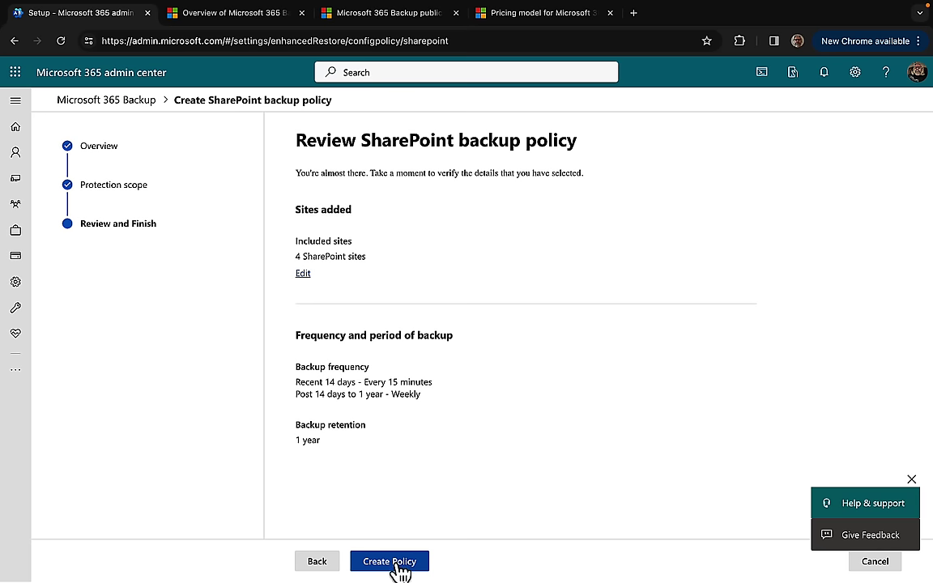
pyautogui.click(390, 563)
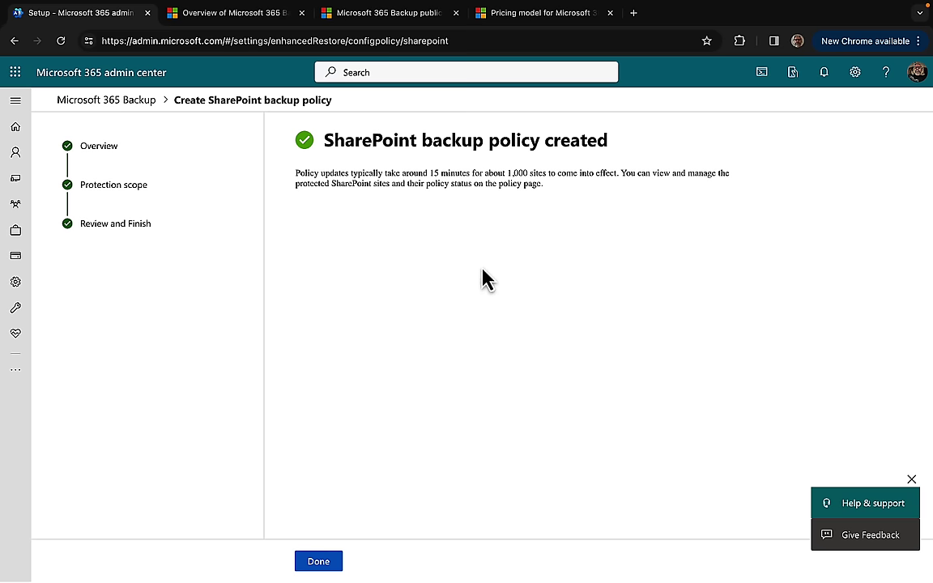
pyautogui.click(324, 563)
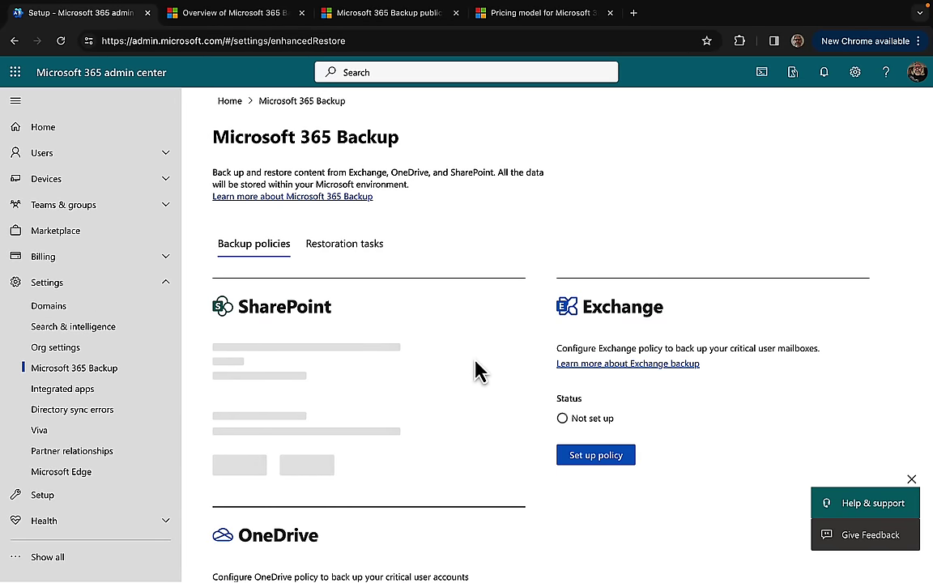
# Step: Inspect the SharePoint backup policy's scope and the sites it includes
pyautogui.scroll(-2, 467, 409)
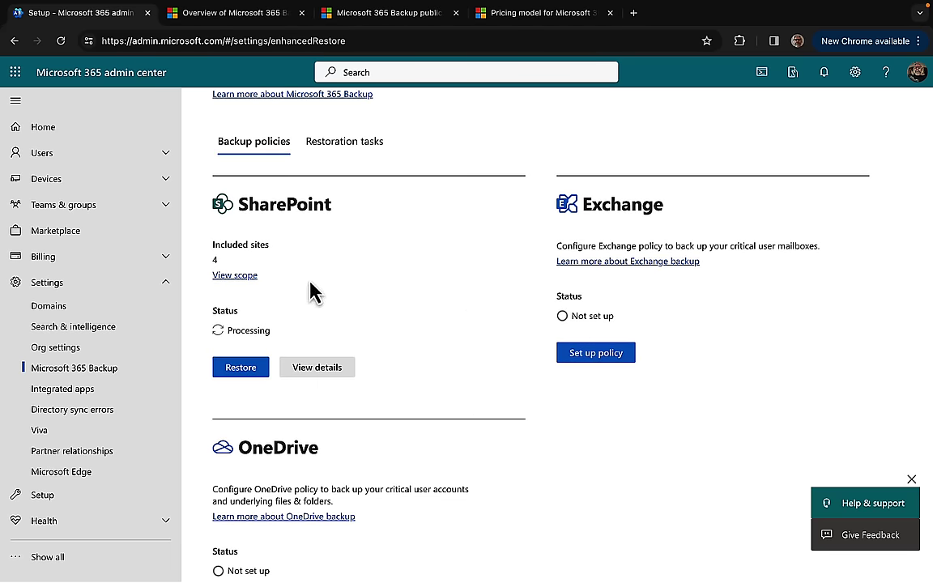
pyautogui.click(231, 277)
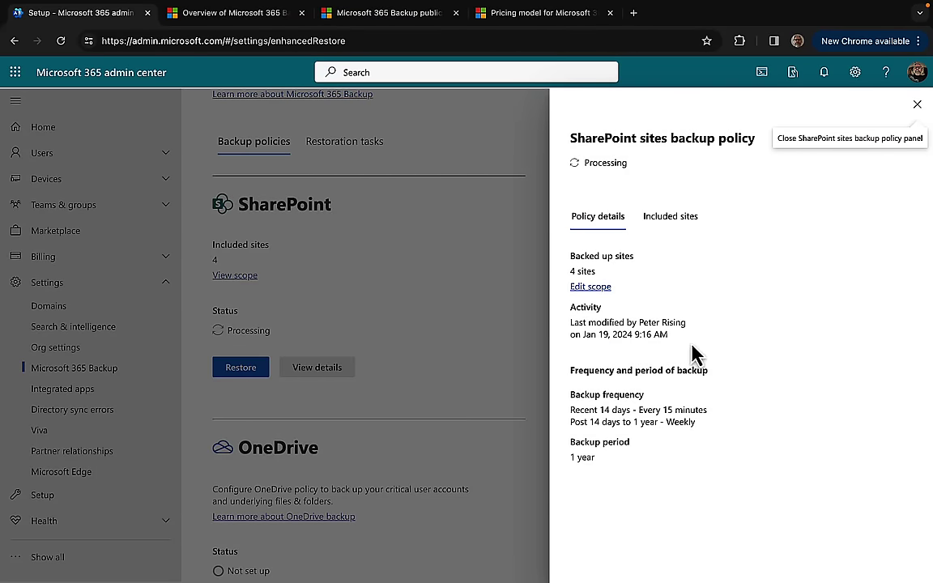
pyautogui.click(672, 229)
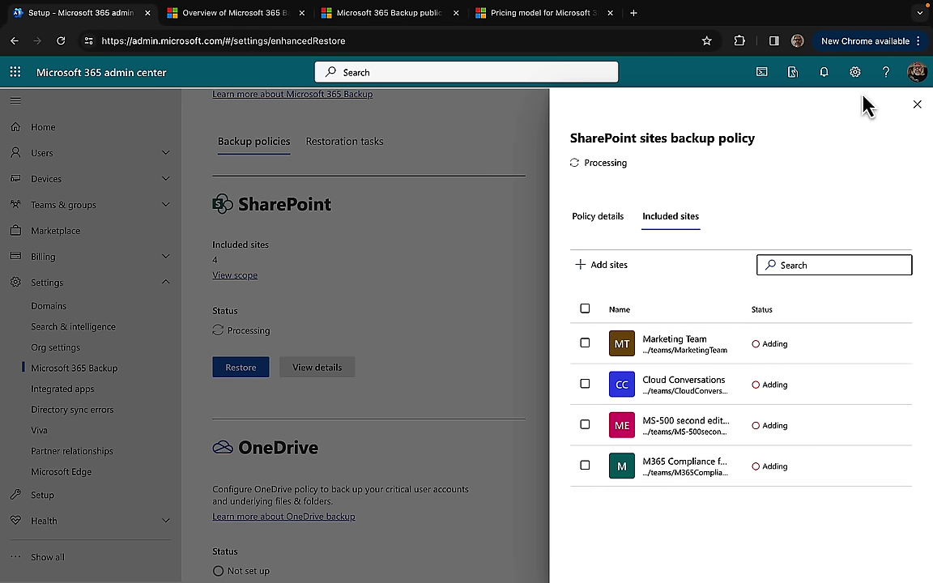
pyautogui.click(916, 106)
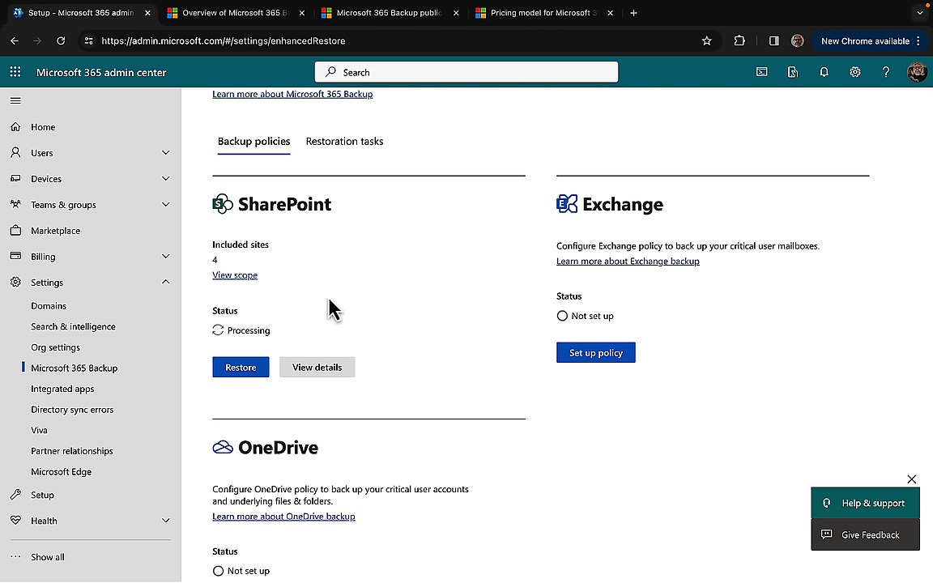
# Step: Close the SharePoint policy details and set up an Exchange backup policy
pyautogui.click(328, 378)
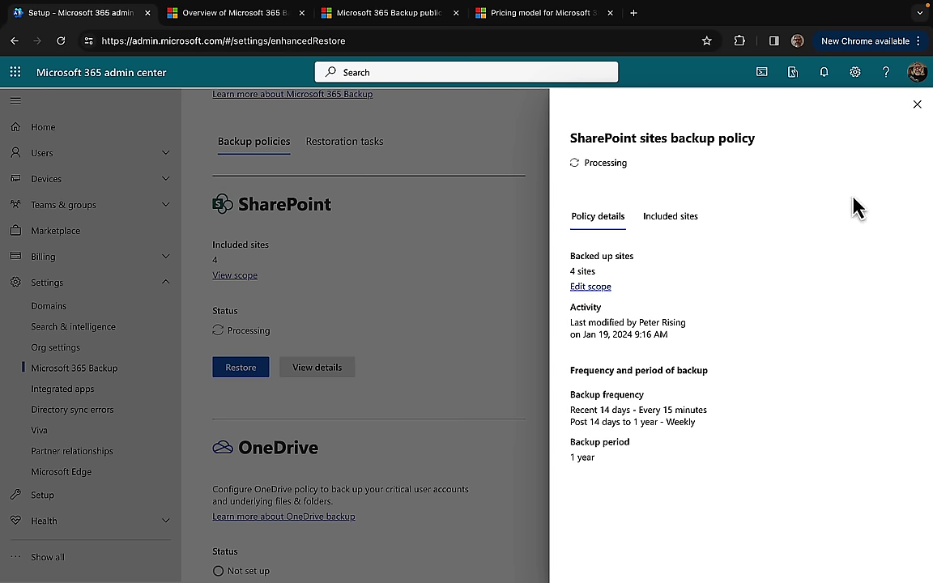
pyautogui.click(917, 106)
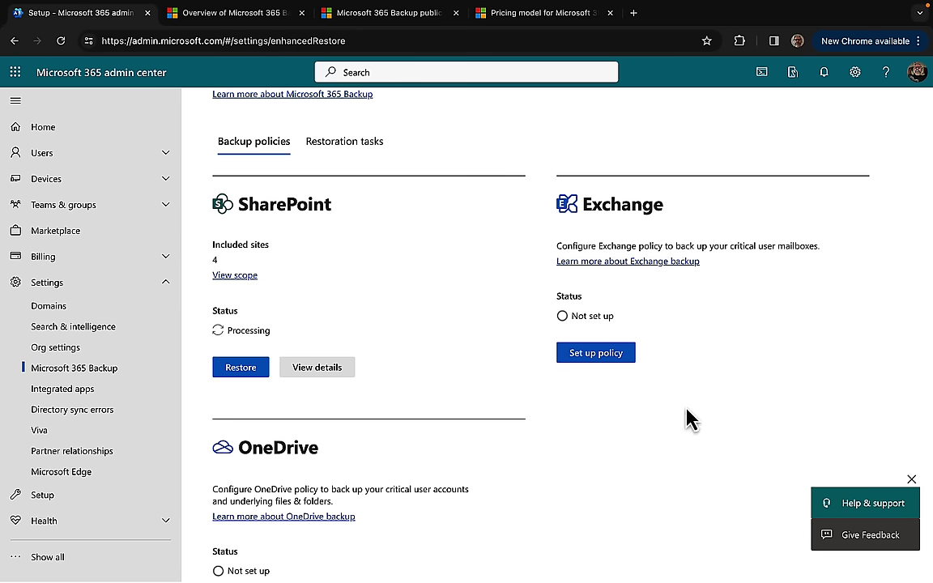
pyautogui.scroll(-1, 687, 419)
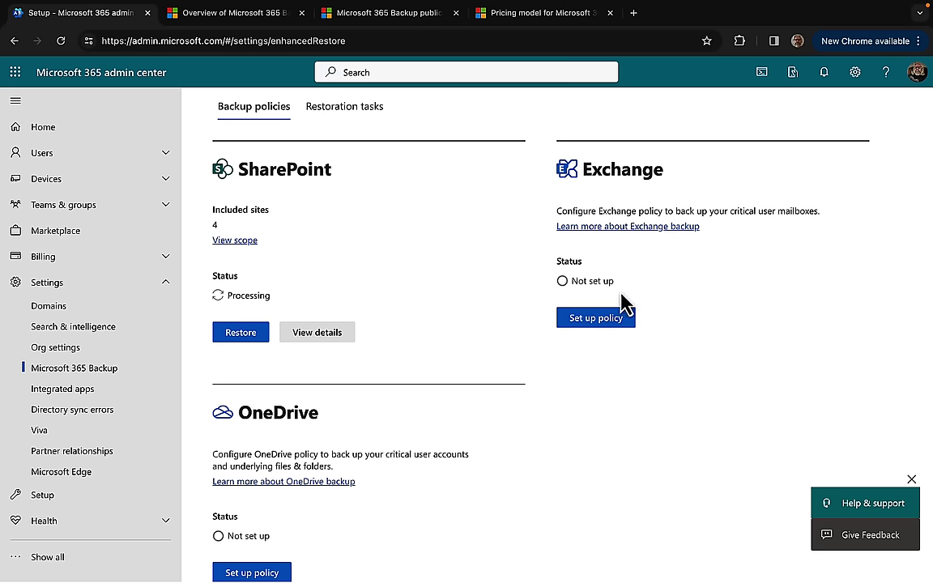
pyautogui.click(589, 330)
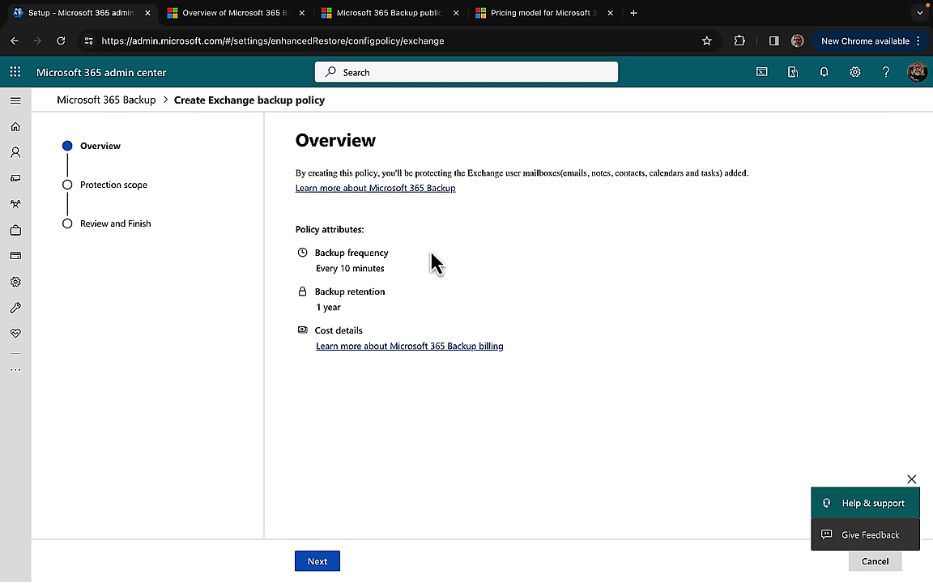
# Step: Advance the Exchange backup policy wizard from Overview to the Protection scope step
pyautogui.click(325, 561)
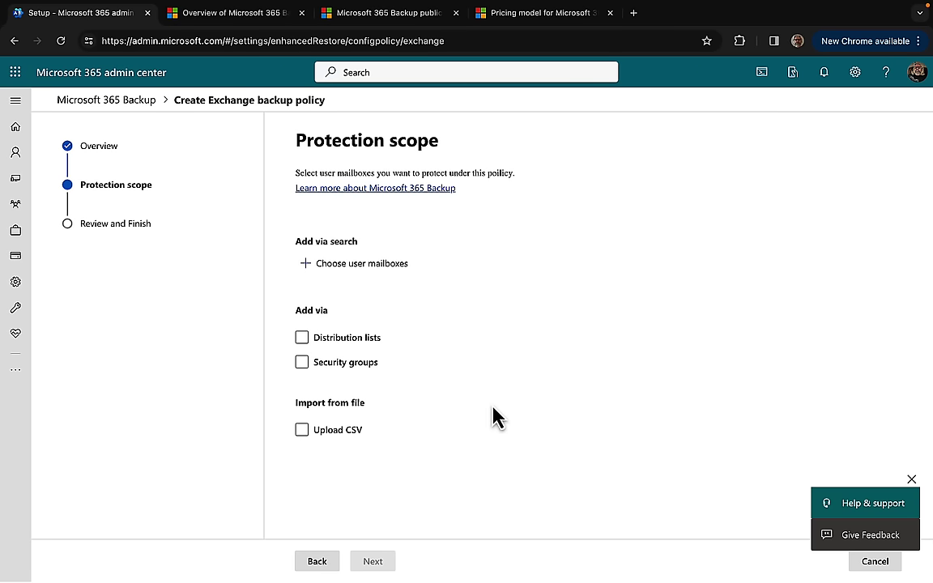
# Step: Try and clear Distribution lists and Security groups, then enable Upload CSV and reveal its upload field
pyautogui.click(362, 337)
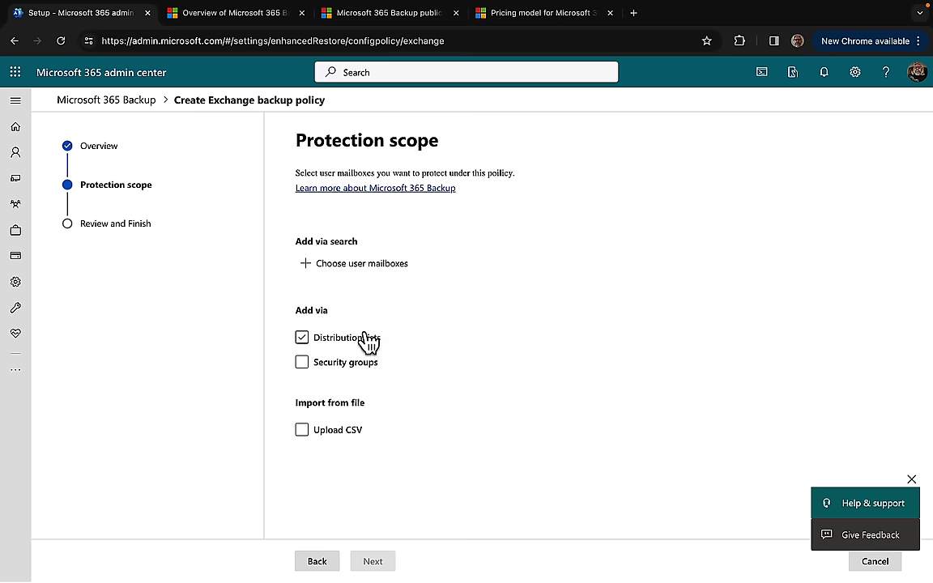
pyautogui.click(301, 337)
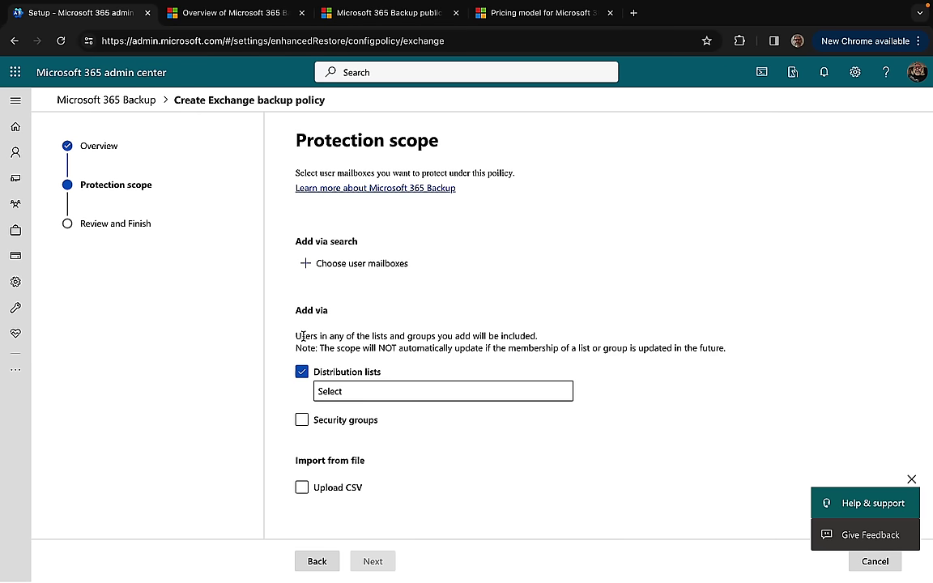
pyautogui.click(301, 425)
pyautogui.click(301, 422)
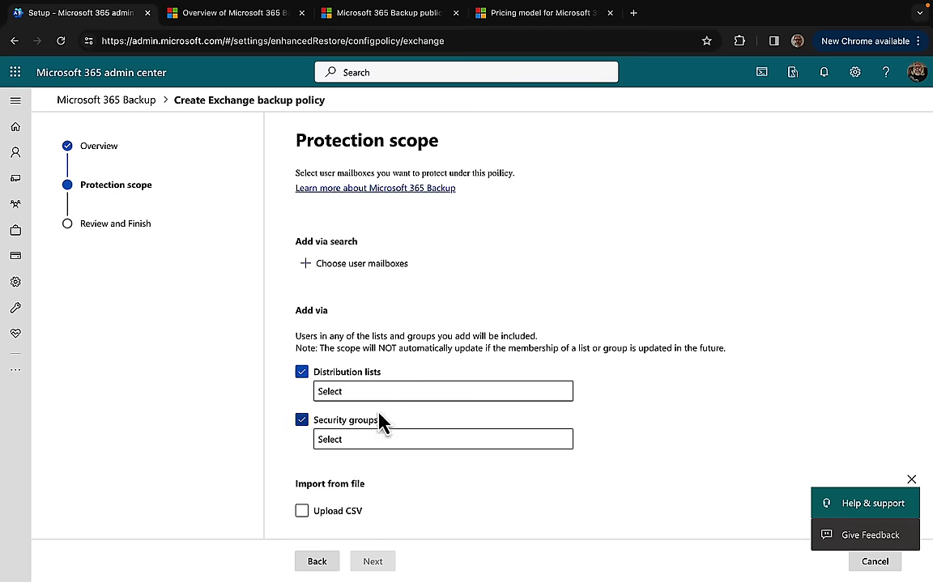
pyautogui.click(301, 372)
pyautogui.click(302, 397)
pyautogui.click(302, 430)
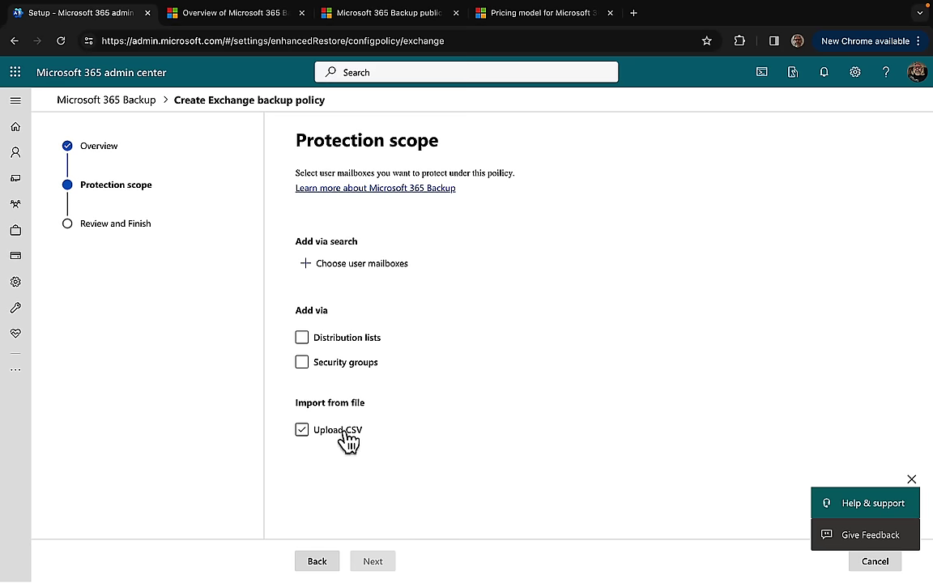
pyautogui.scroll(-3, 416, 444)
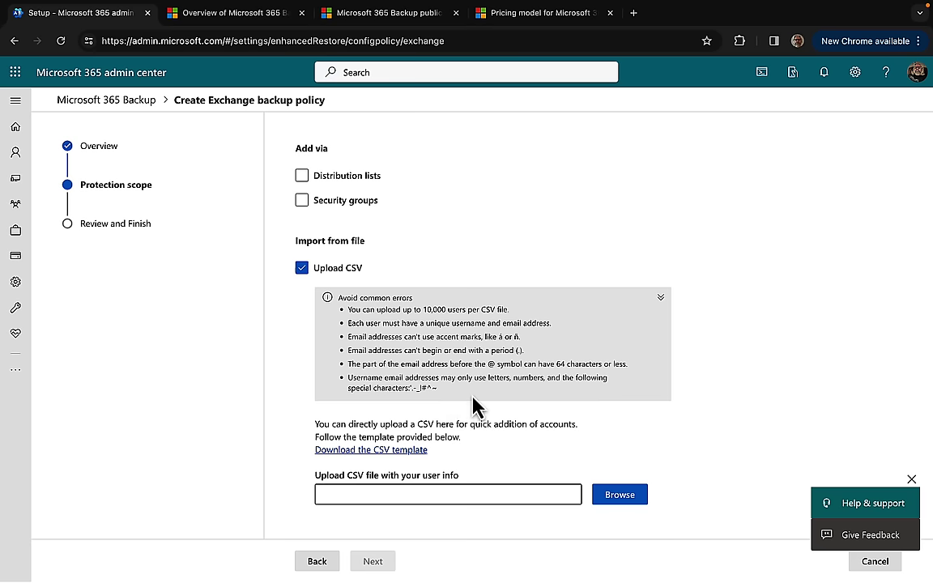
# Step: Turn off Upload CSV and add one user mailbox through Choose user mailboxes
pyautogui.click(301, 268)
pyautogui.click(331, 271)
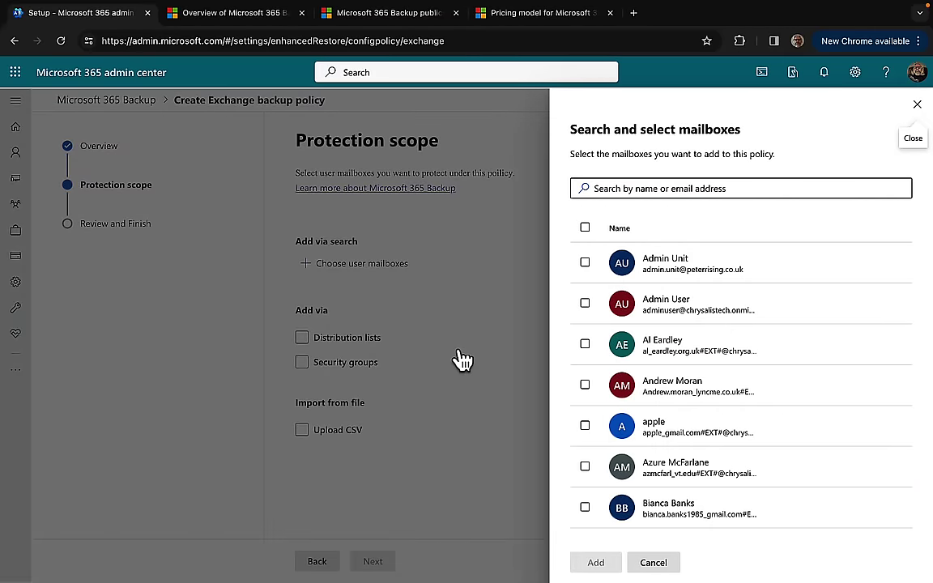
pyautogui.scroll(-7, 806, 396)
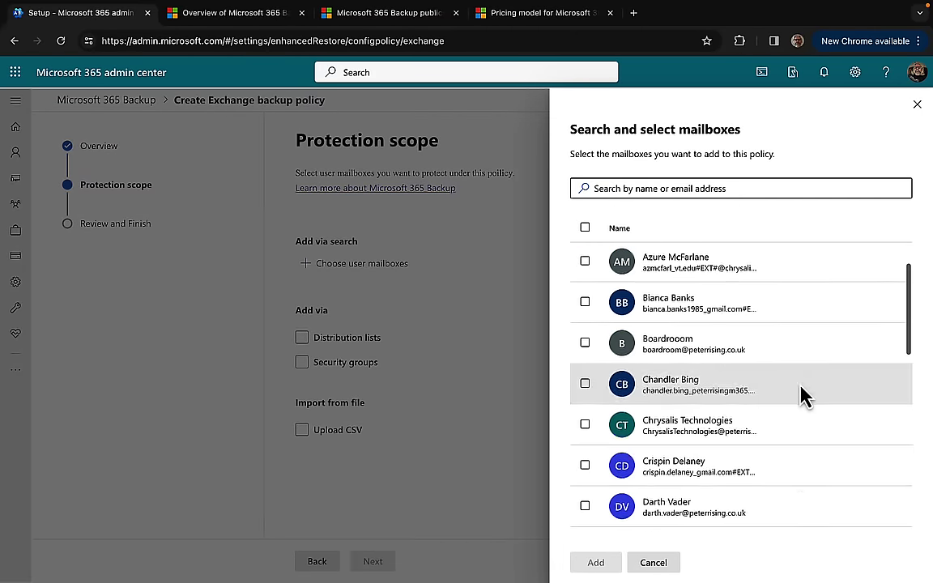
pyautogui.scroll(-10, 802, 395)
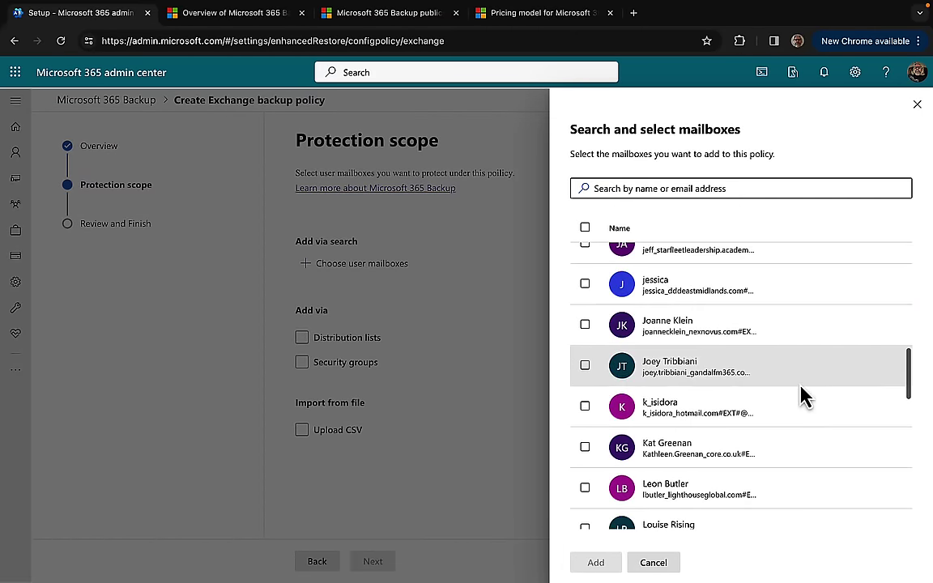
pyautogui.scroll(-1, 802, 396)
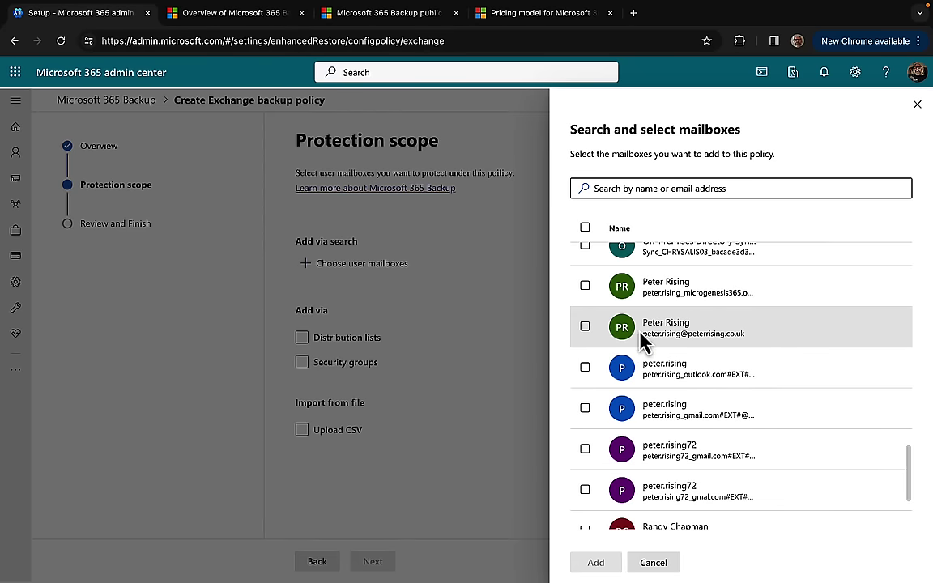
pyautogui.click(617, 340)
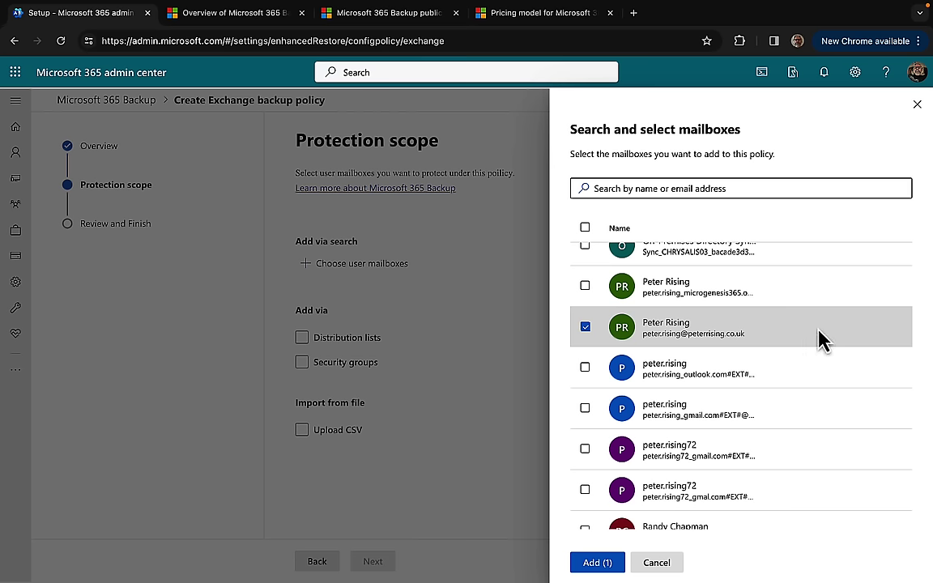
pyautogui.click(597, 562)
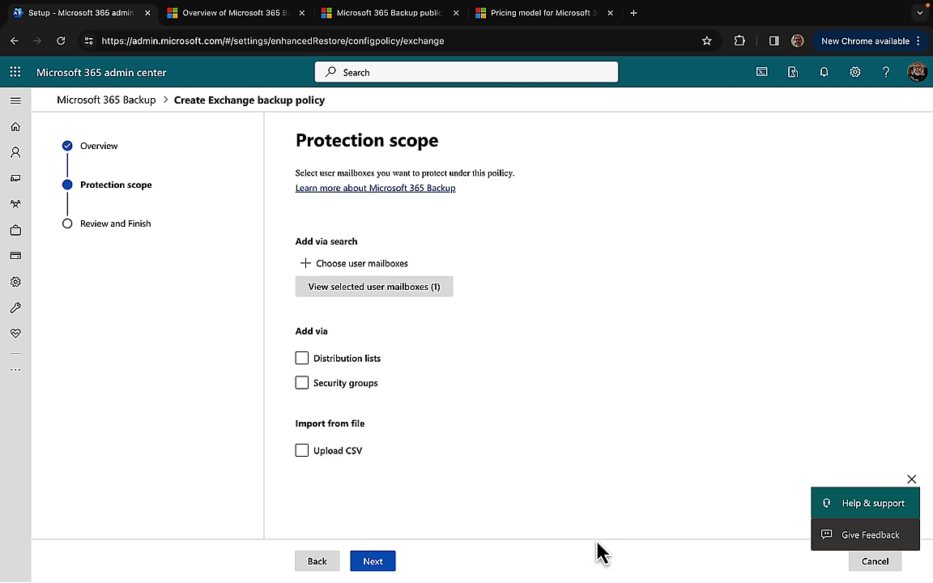
pyautogui.press('space')
pyautogui.press('space')
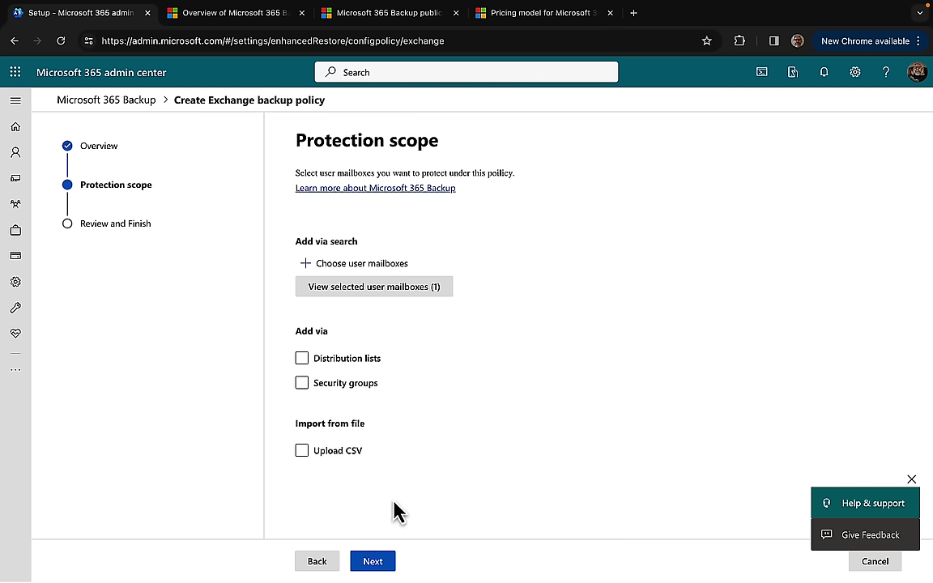
# Step: Review and create the Exchange backup policy with one mailbox, returning to the Backup page
pyautogui.click(374, 562)
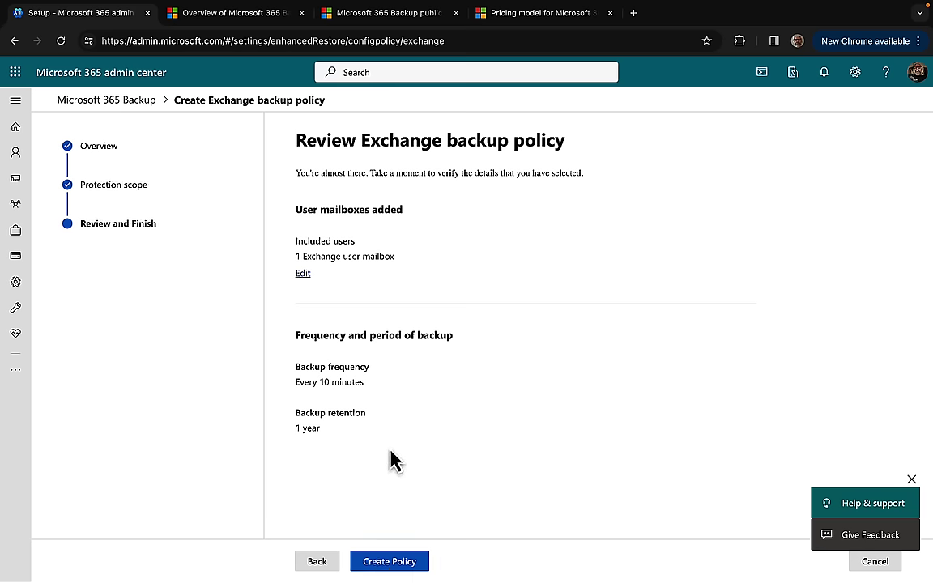
pyautogui.click(393, 563)
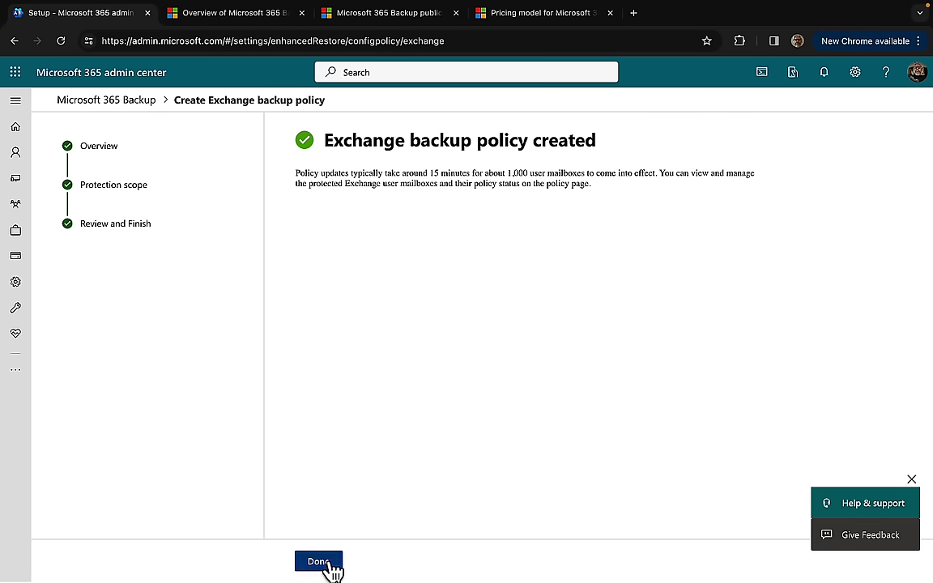
pyautogui.click(332, 566)
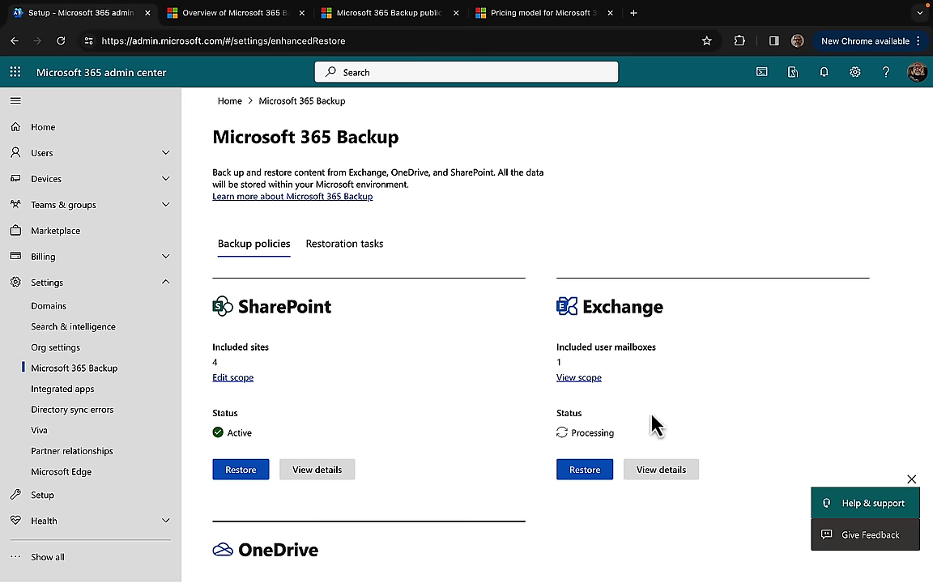
# Step: Begin setting up a OneDrive backup policy from the Backup page
pyautogui.scroll(-3, 710, 423)
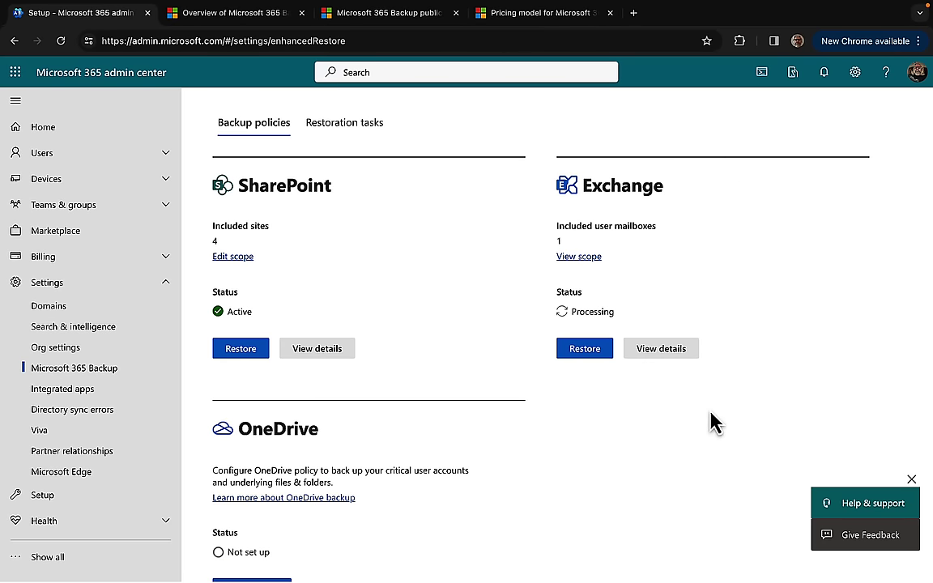
pyautogui.scroll(-1, 710, 423)
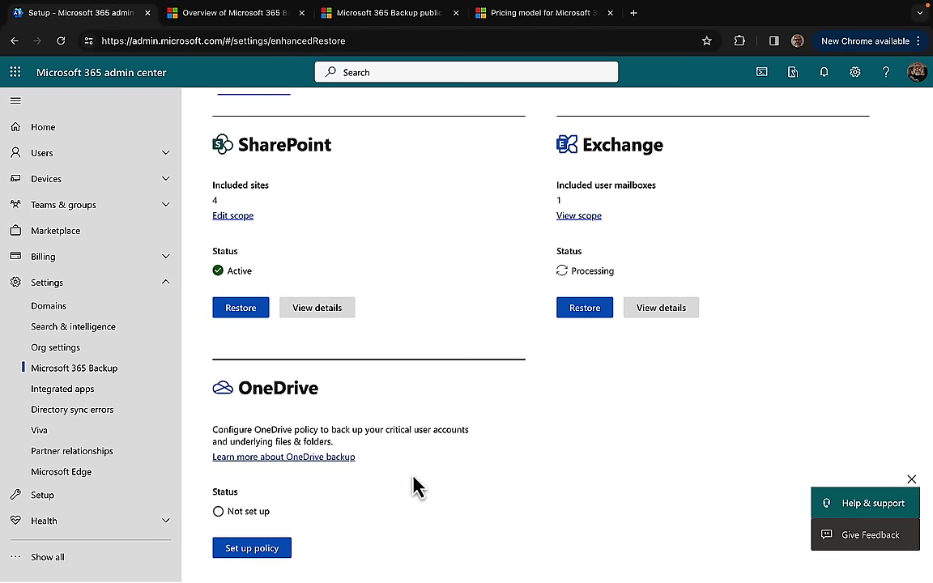
pyautogui.click(247, 548)
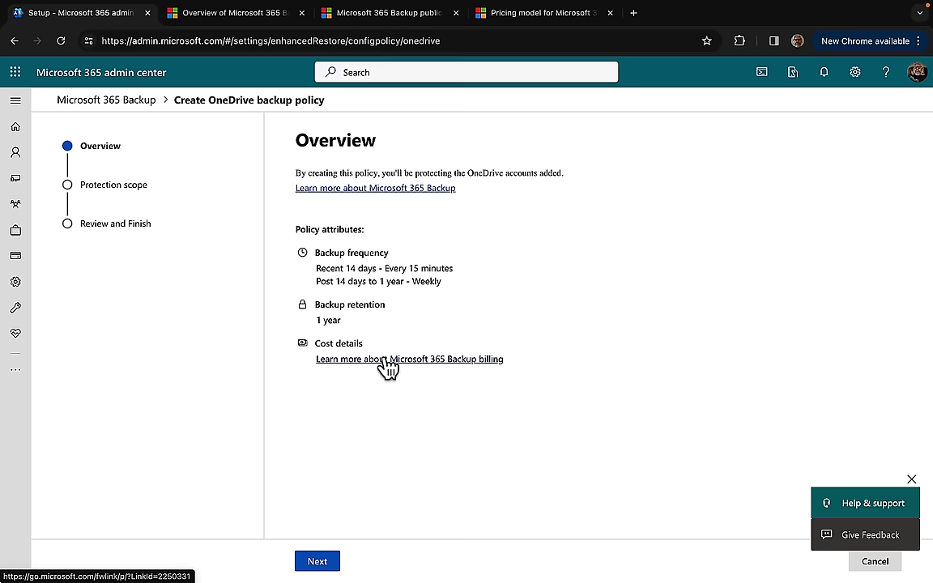
# Step: Reach the OneDrive protection scope and try the account picker, group and CSV options
pyautogui.click(318, 561)
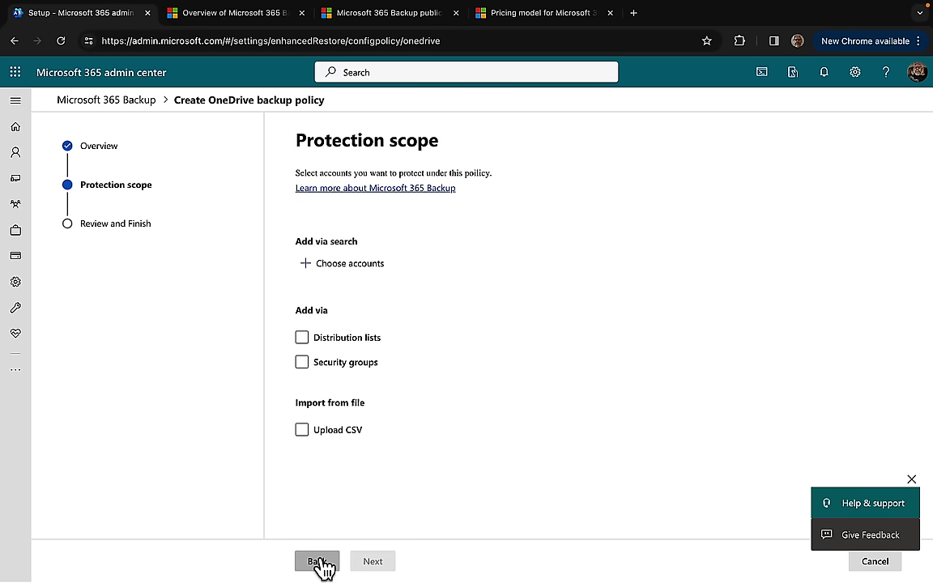
pyautogui.click(317, 267)
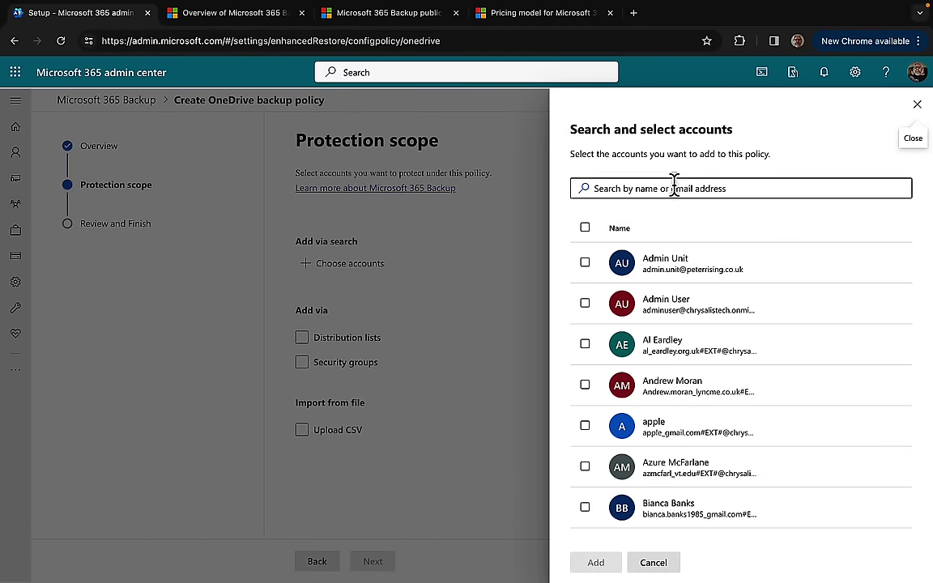
pyautogui.click(918, 104)
pyautogui.click(320, 361)
pyautogui.click(361, 338)
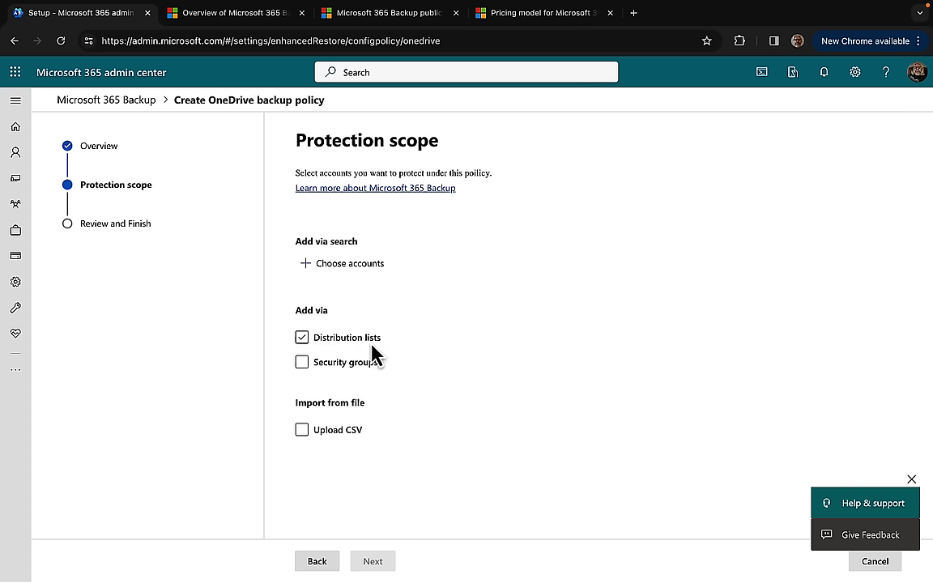
pyautogui.click(374, 362)
pyautogui.click(376, 430)
pyautogui.click(359, 431)
# Step: Toggle distribution lists and CSV import off again, then cancel and abandon the OneDrive policy
pyautogui.click(581, 340)
pyautogui.click(555, 424)
pyautogui.click(554, 424)
pyautogui.click(435, 442)
pyautogui.click(441, 444)
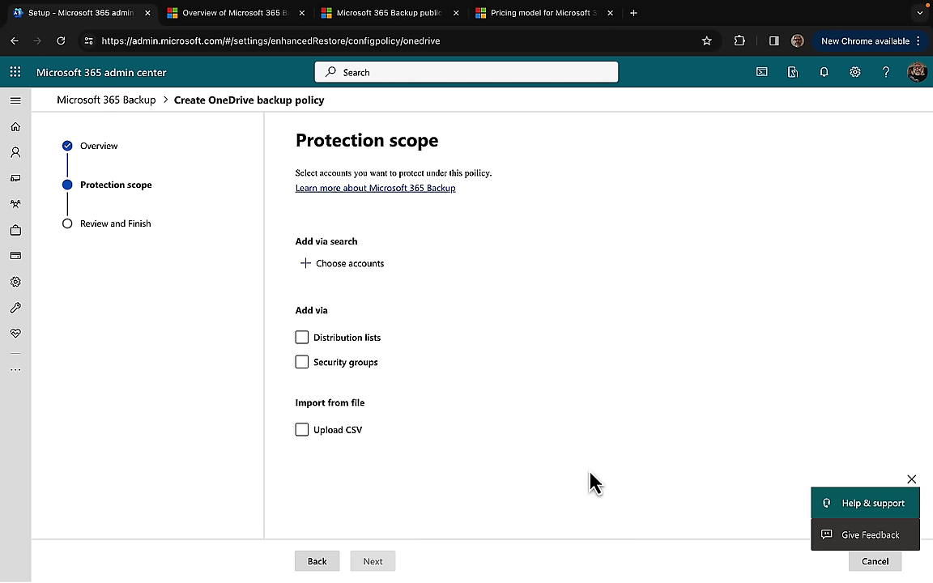
pyautogui.click(875, 563)
pyautogui.click(376, 343)
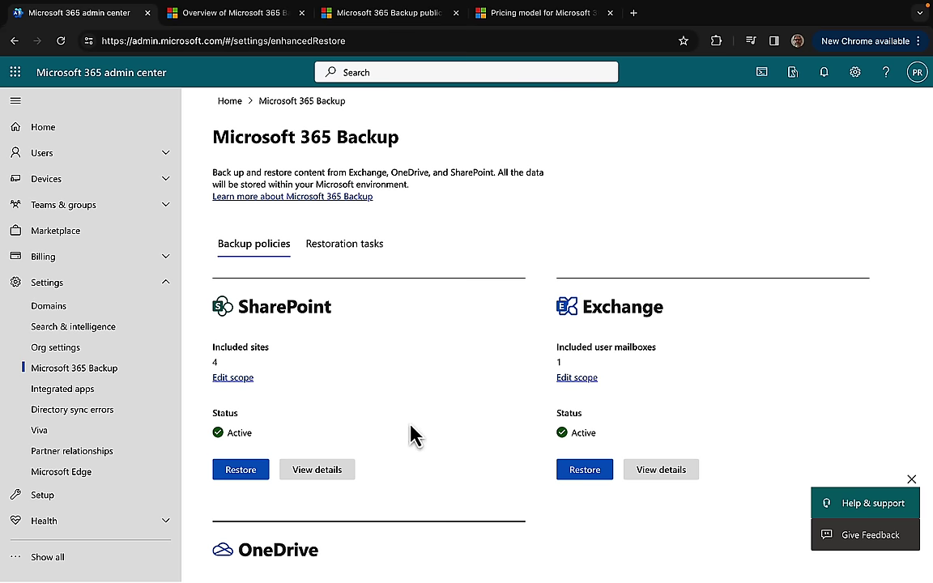
# Step: Start a SharePoint site restore and add the MS-500 second edition site to Sites to restore
pyautogui.click(243, 481)
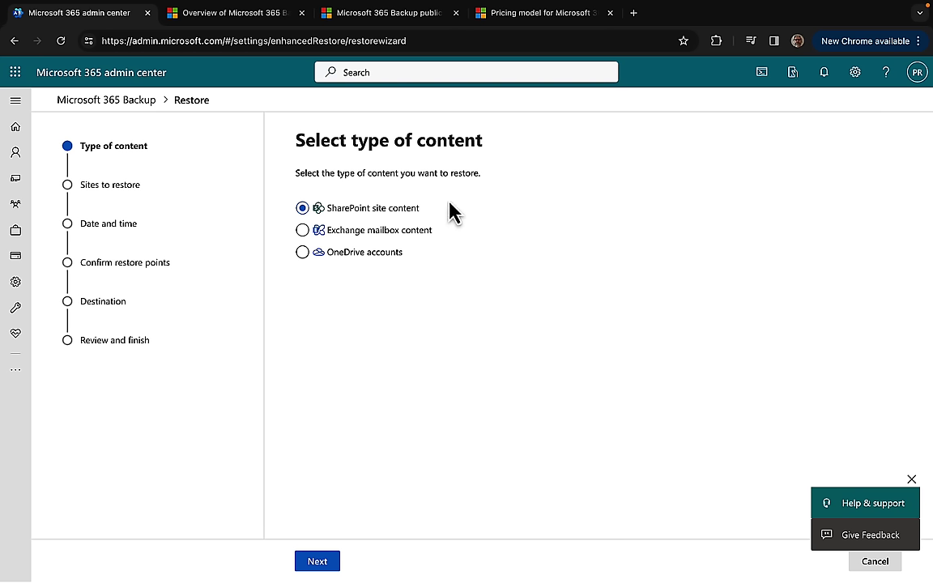
pyautogui.click(316, 563)
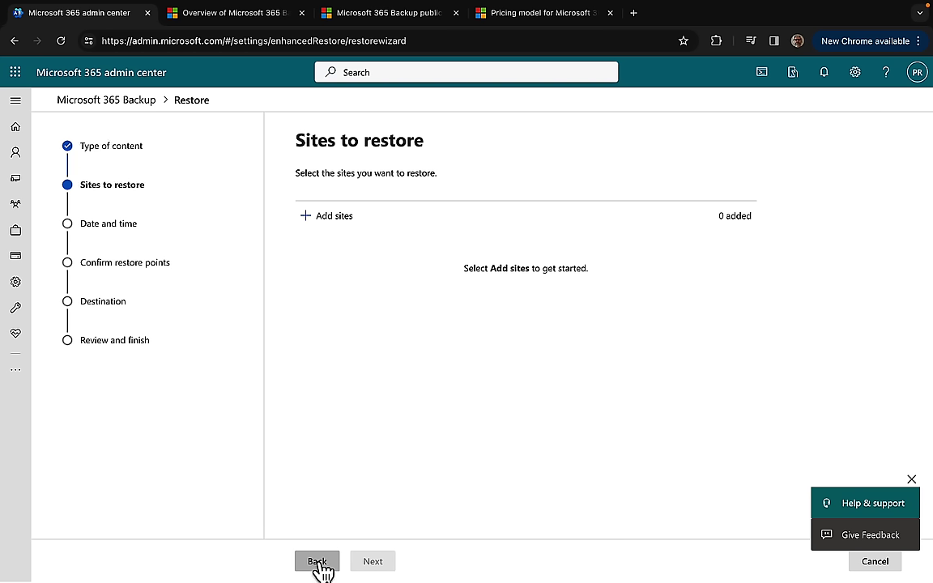
pyautogui.click(338, 217)
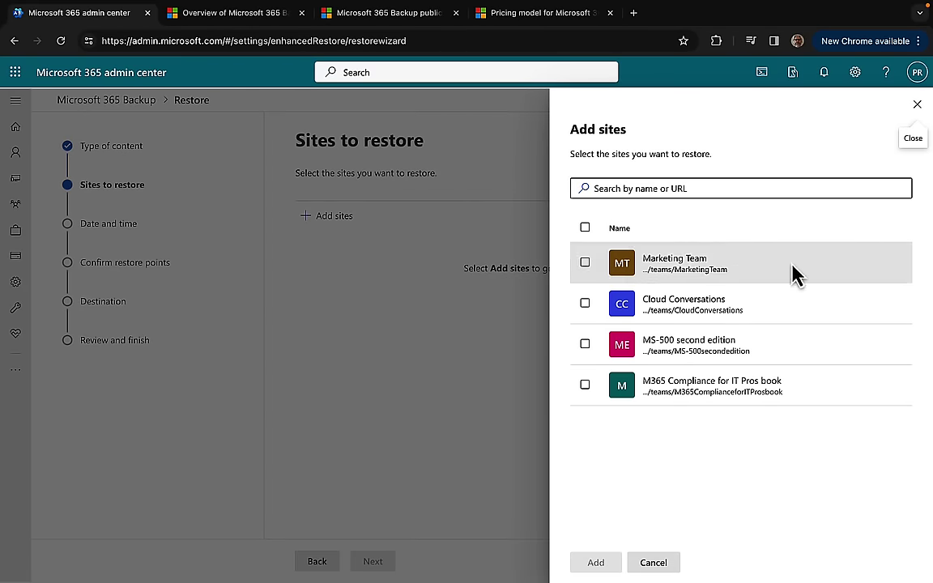
pyautogui.click(585, 344)
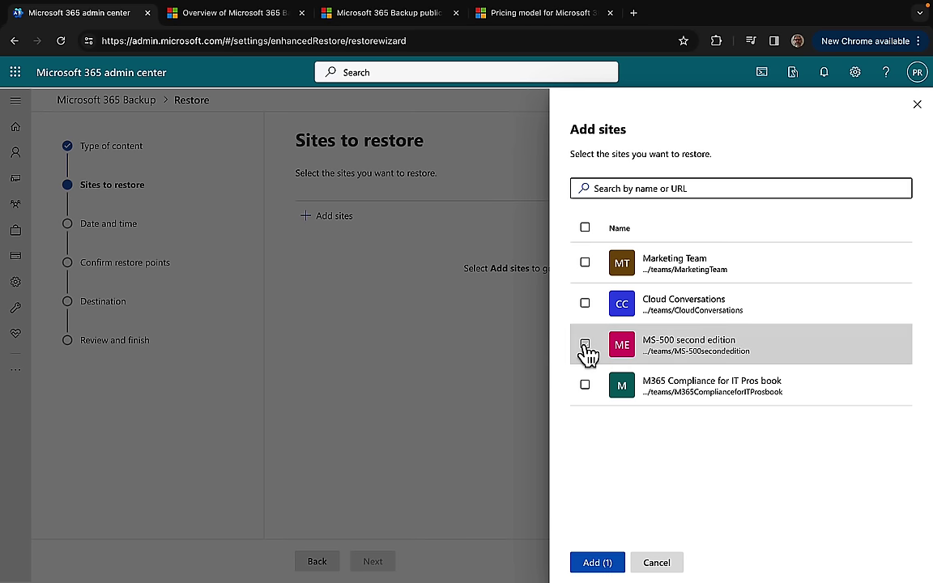
pyautogui.click(596, 564)
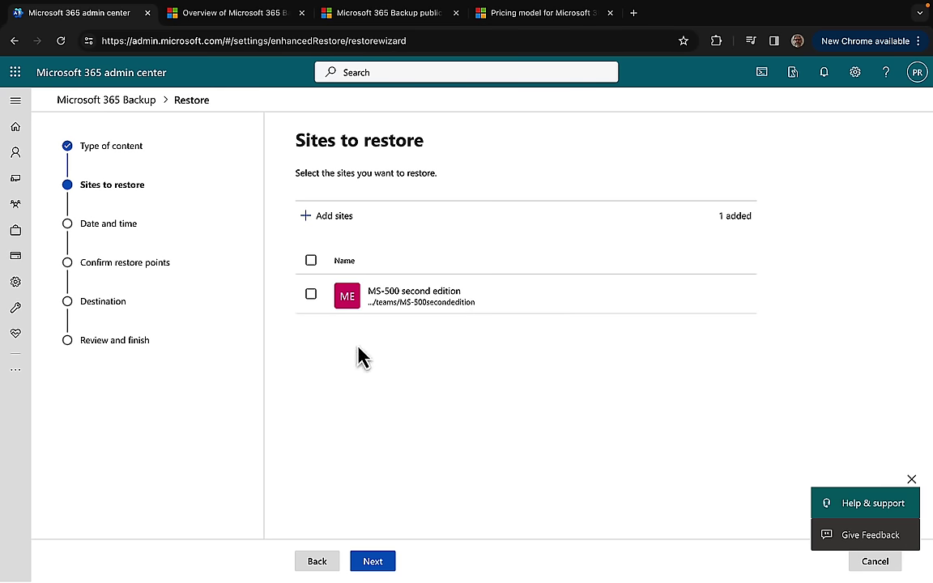
pyautogui.click(312, 295)
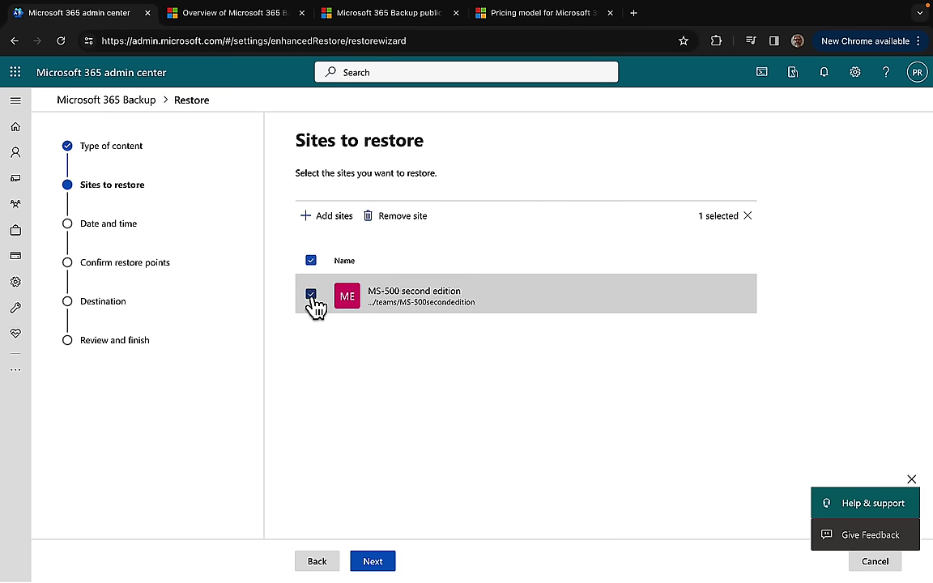
# Step: Set the restore point to 19/01/2024, 1:00 PM, Dublin, Edinburgh, Lisbon, London time zone
pyautogui.click(379, 564)
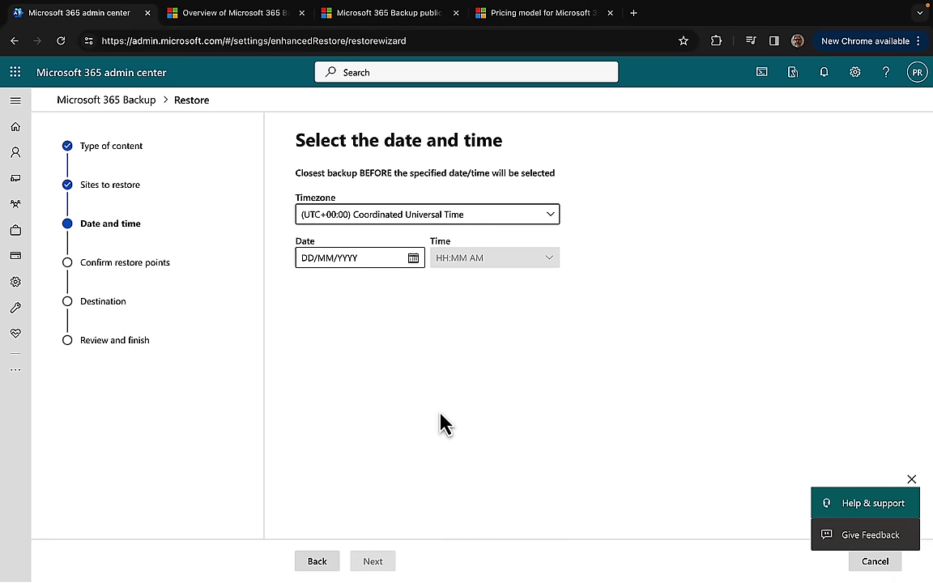
pyautogui.click(556, 219)
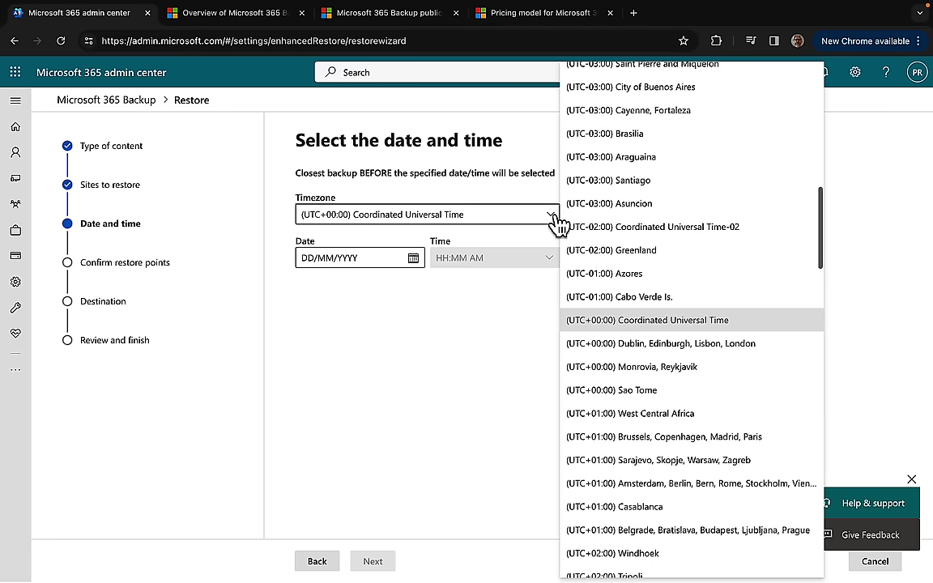
pyautogui.click(658, 344)
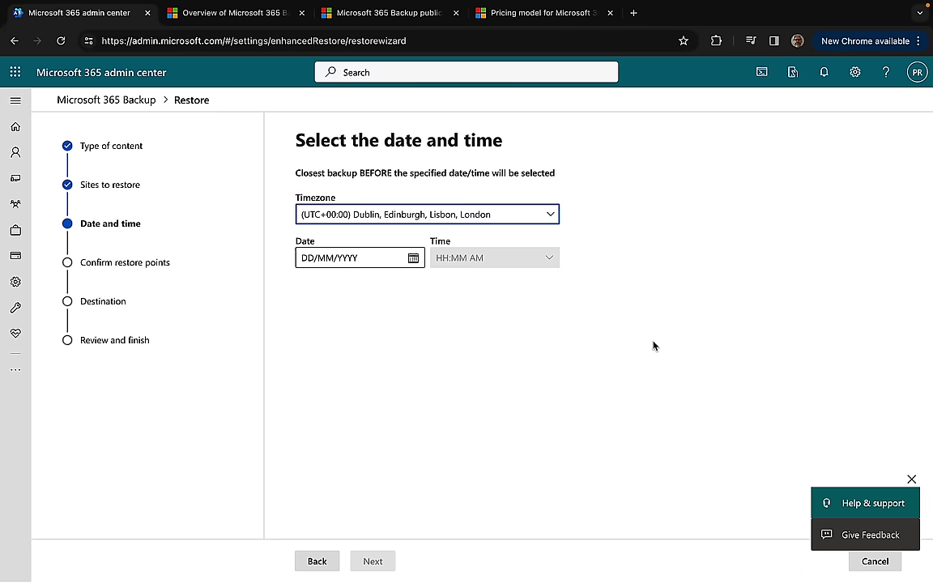
pyautogui.click(413, 258)
pyautogui.click(403, 361)
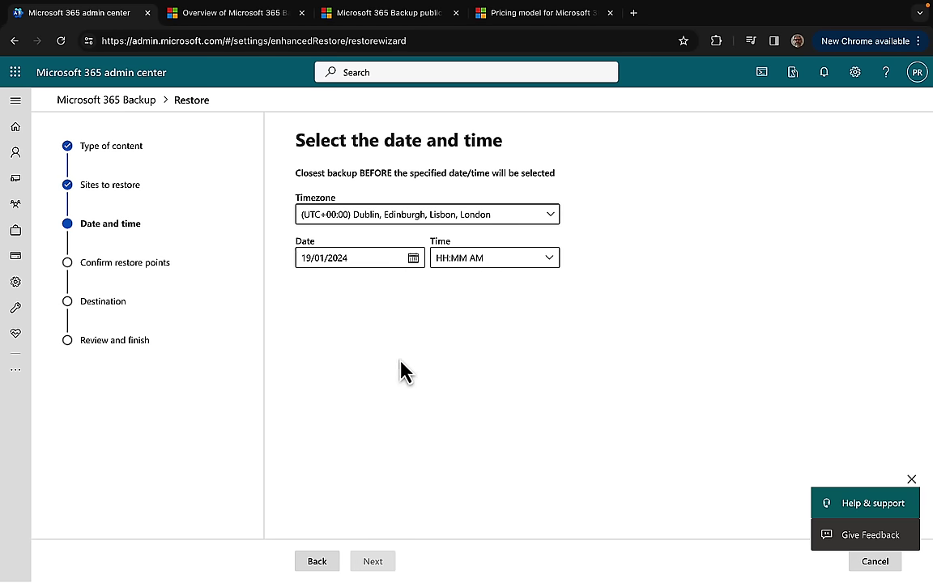
pyautogui.click(550, 258)
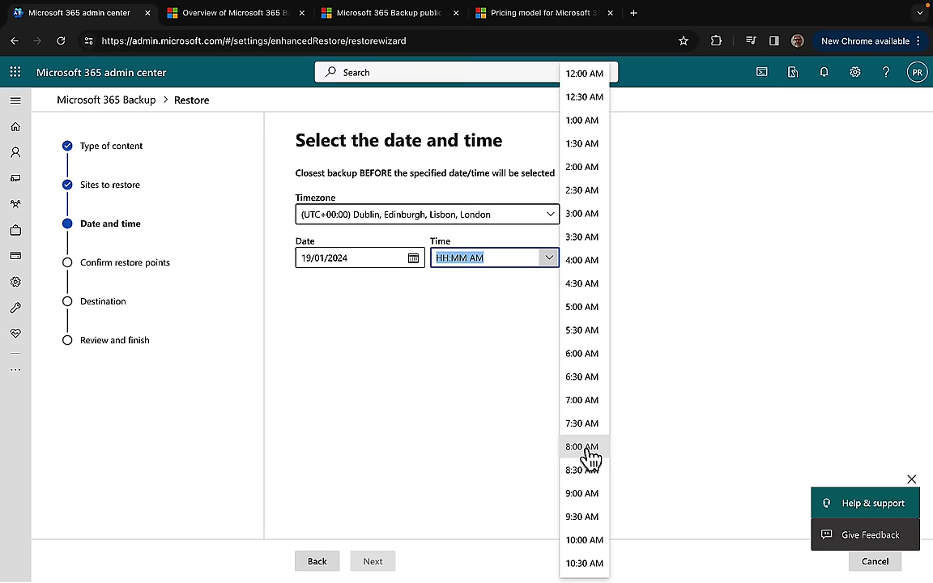
pyautogui.scroll(-2, 590, 458)
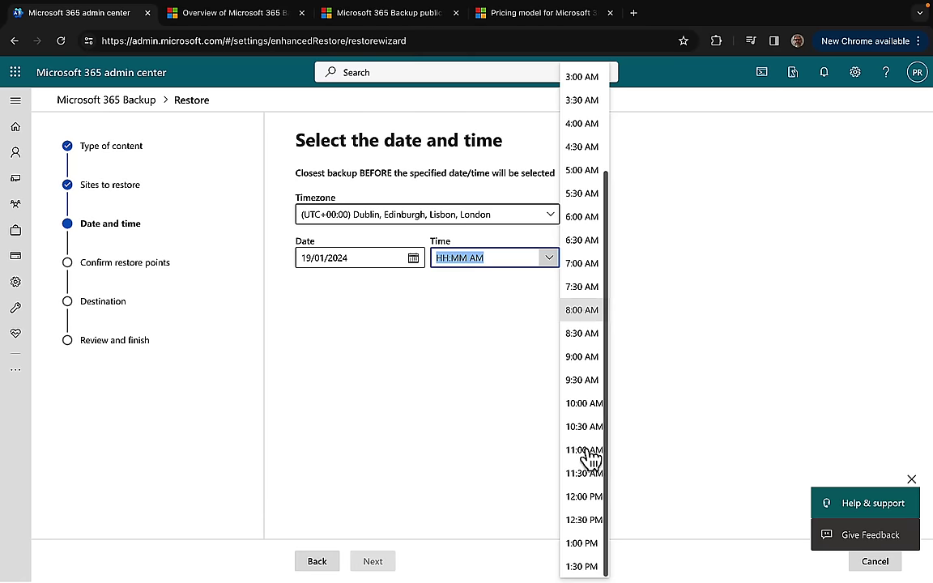
pyautogui.click(590, 555)
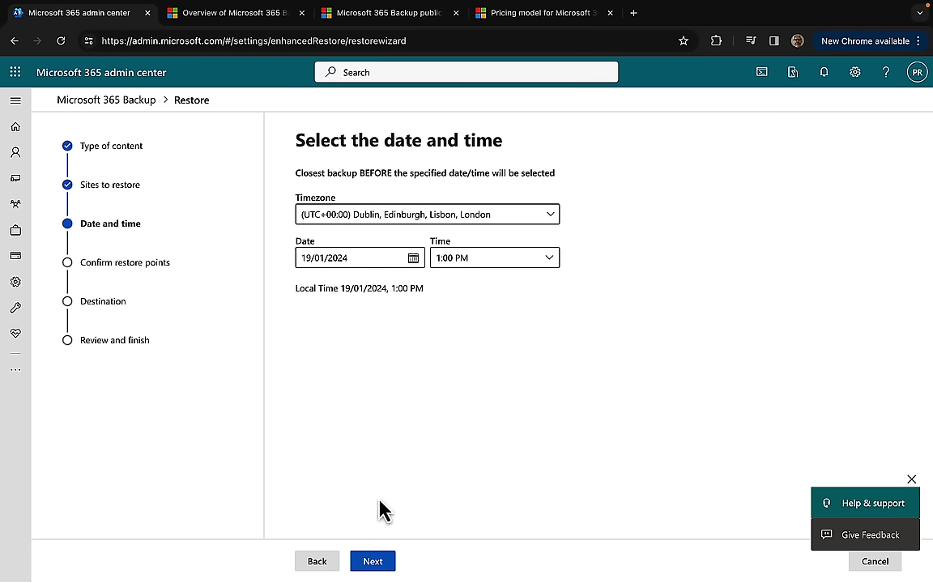
# Step: Find the closest restore point, check the Restore point column, and select the MS-500 second edition row
pyautogui.click(375, 562)
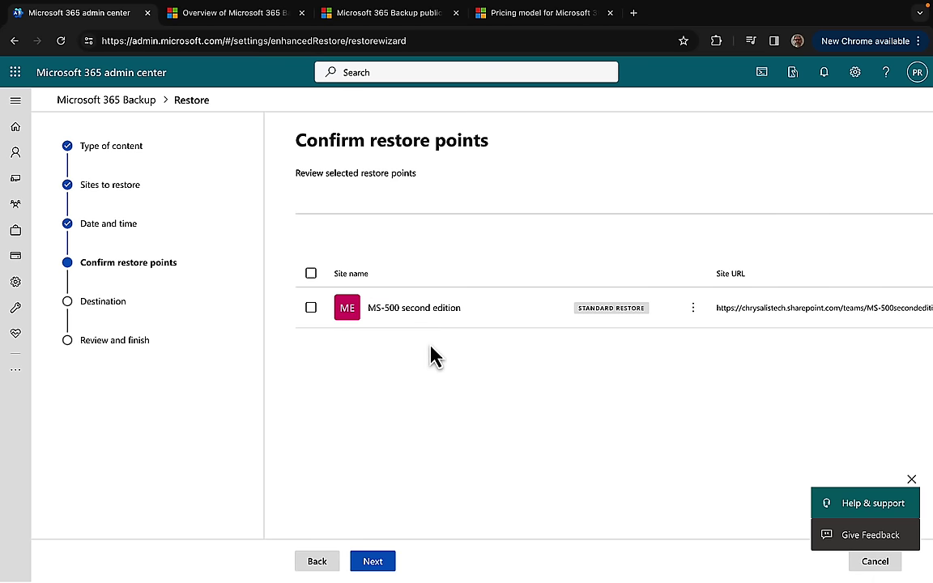
pyautogui.hscroll(2, 522, 423)
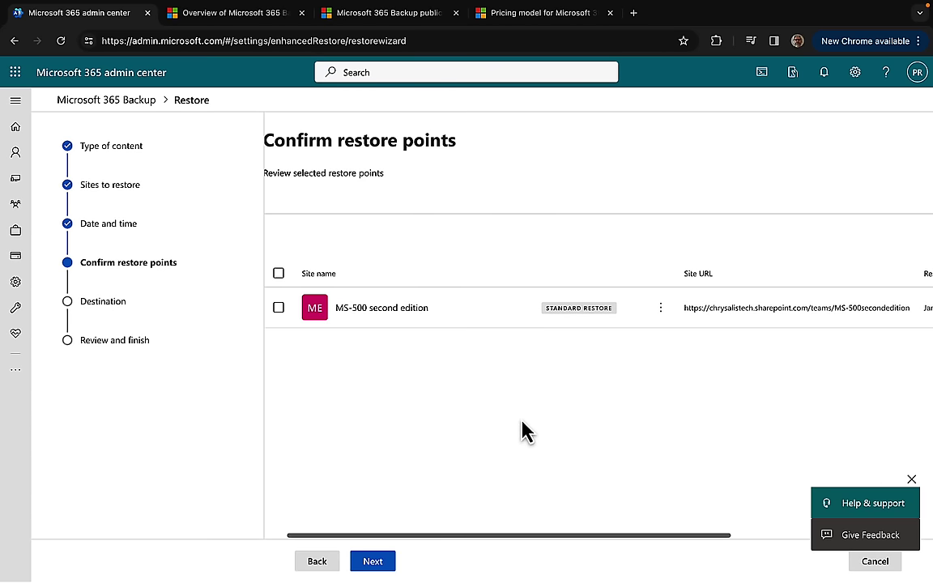
pyautogui.hscroll(-2, 522, 423)
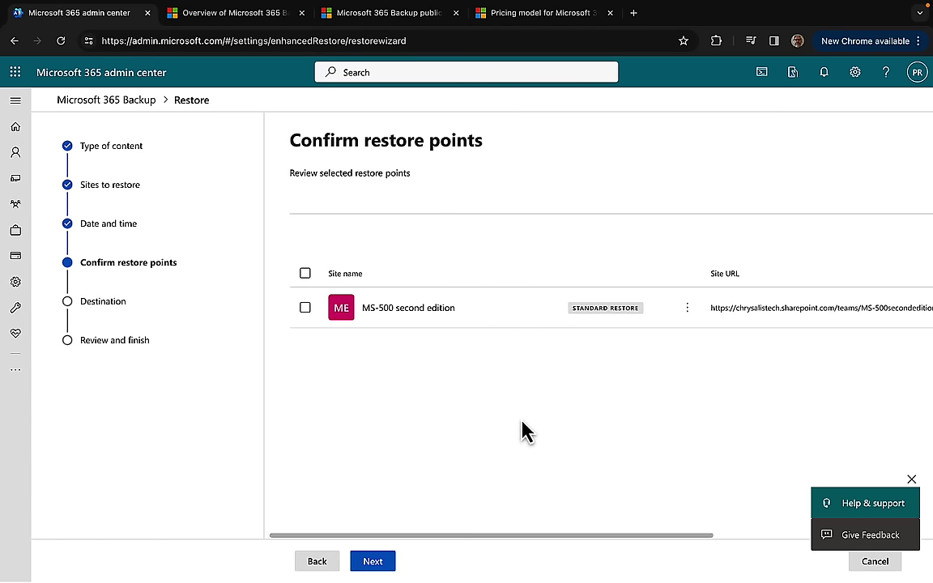
pyautogui.hscroll(3, 521, 429)
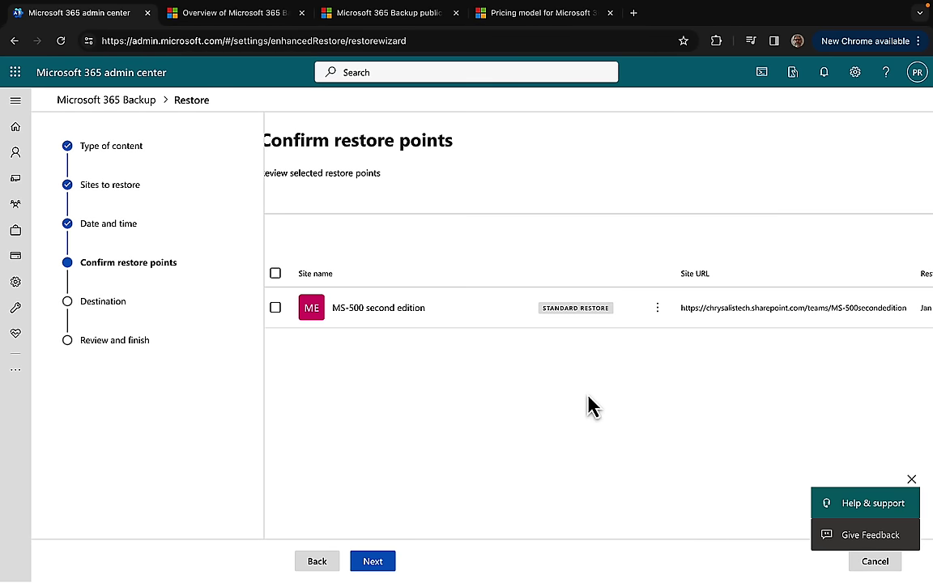
pyautogui.hscroll(10, 589, 406)
pyautogui.hscroll(1, 589, 406)
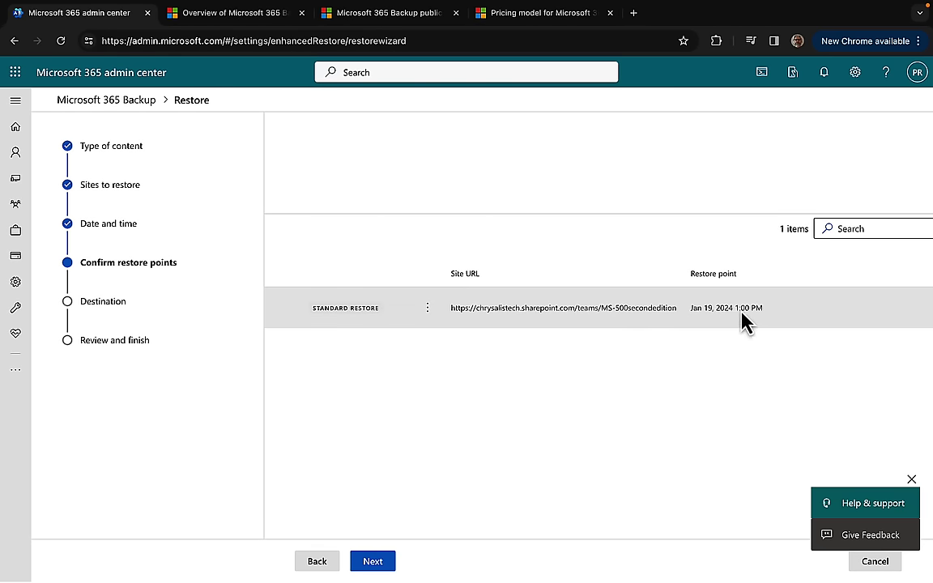
pyautogui.hscroll(-12, 632, 411)
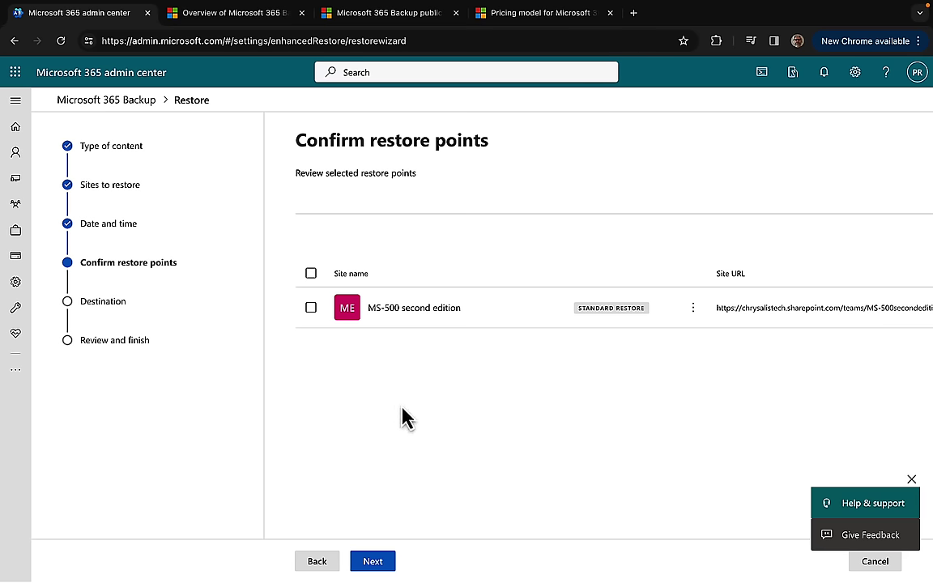
pyautogui.click(311, 309)
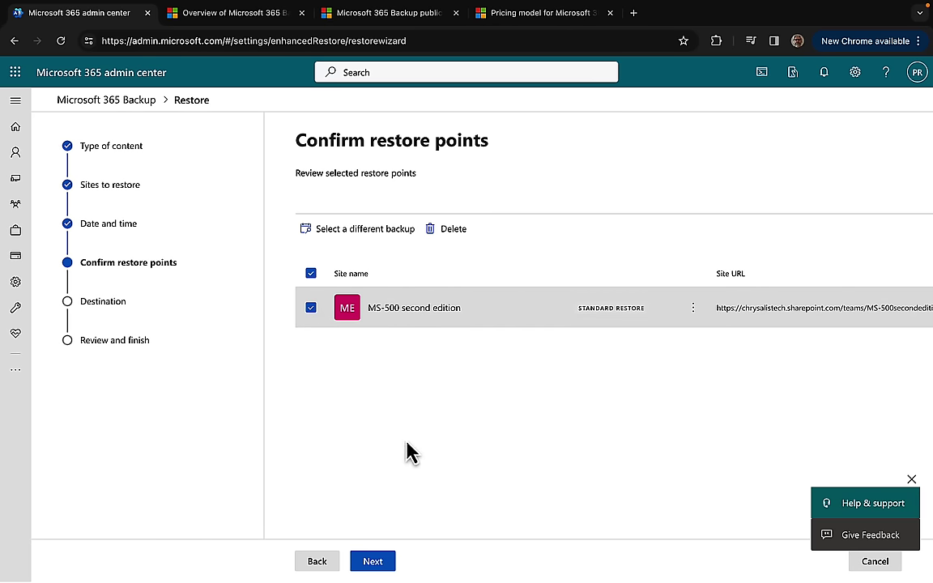
# Step: Choose 'Create new sites and restore to them' as the restore destination
pyautogui.click(373, 562)
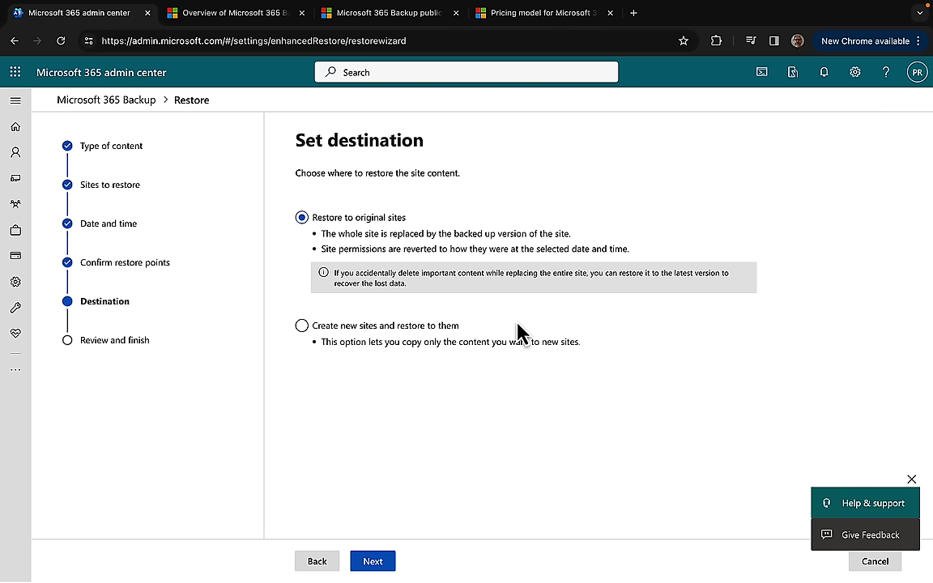
pyautogui.click(303, 327)
# Step: Review the one-site restore into new sites and launch it with Restore sites
pyautogui.click(379, 568)
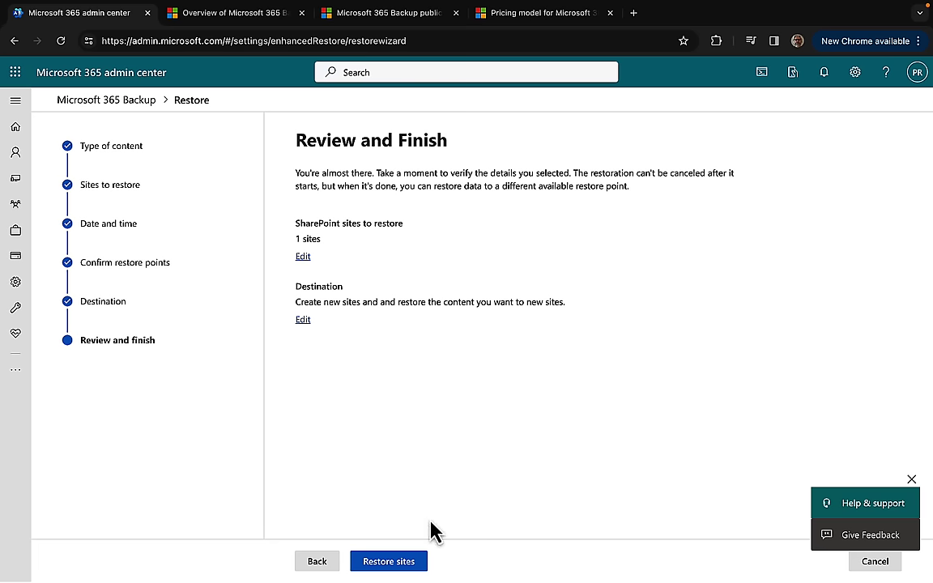
pyautogui.click(397, 566)
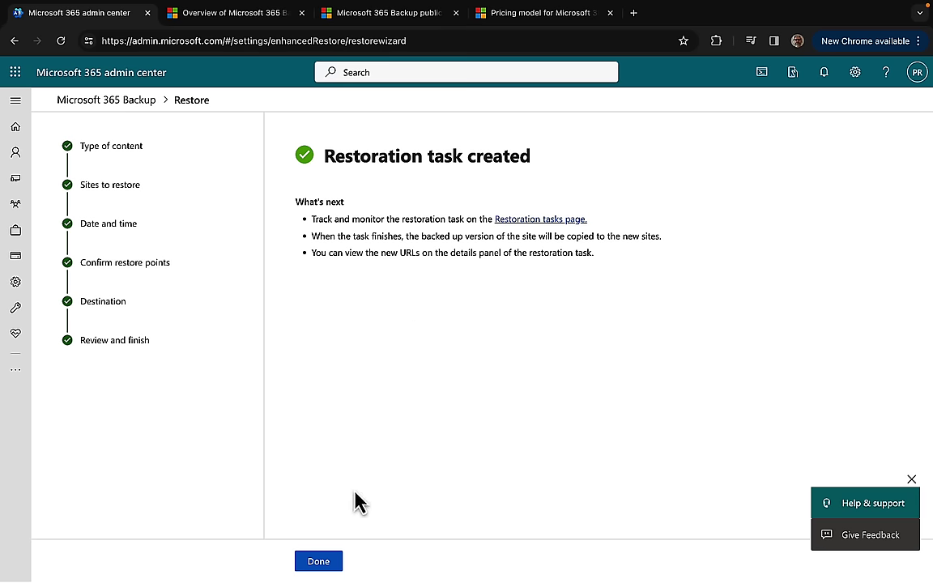
# Step: Close the wizard and recheck the SharePoint sites restoration task until it reads Completed
pyautogui.click(327, 562)
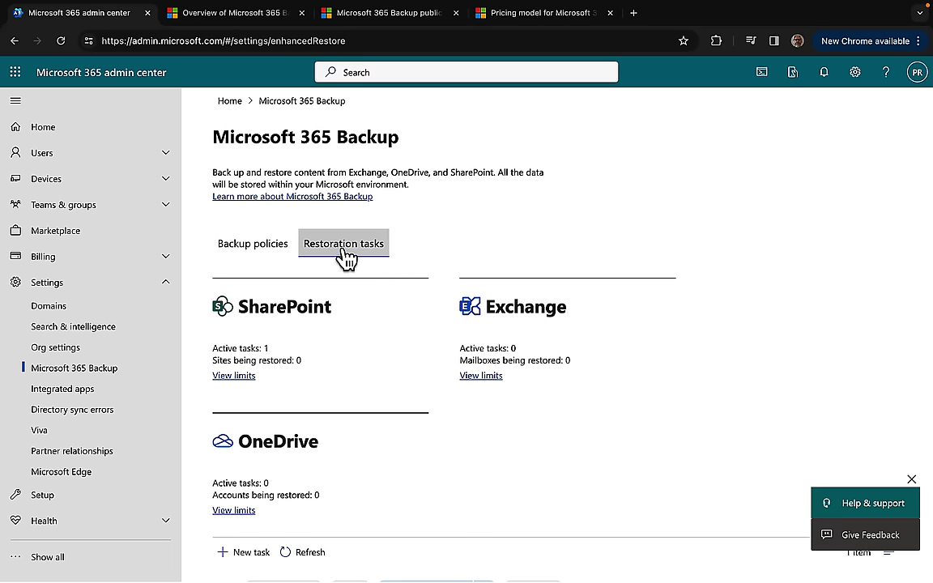
pyautogui.scroll(-2, 405, 358)
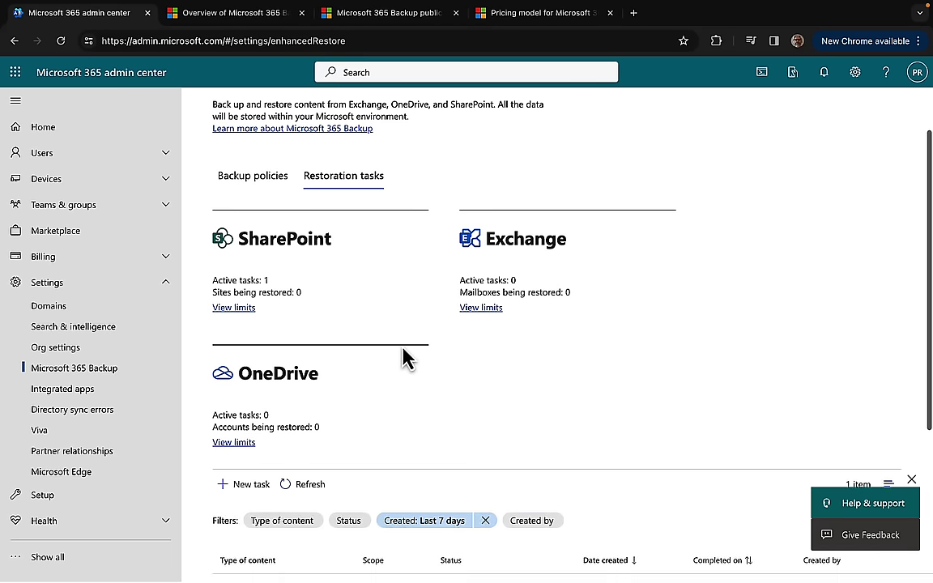
pyautogui.scroll(-5, 406, 359)
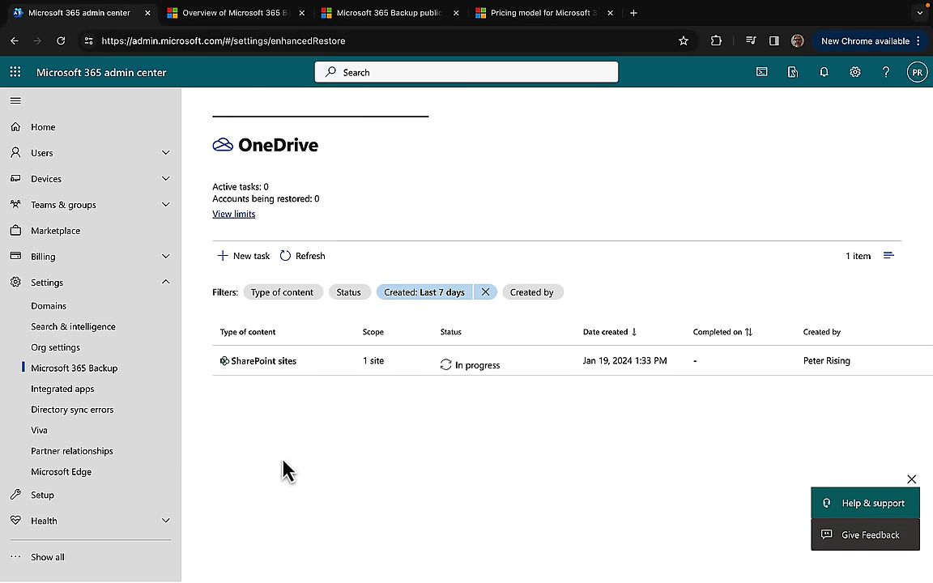
pyautogui.click(274, 372)
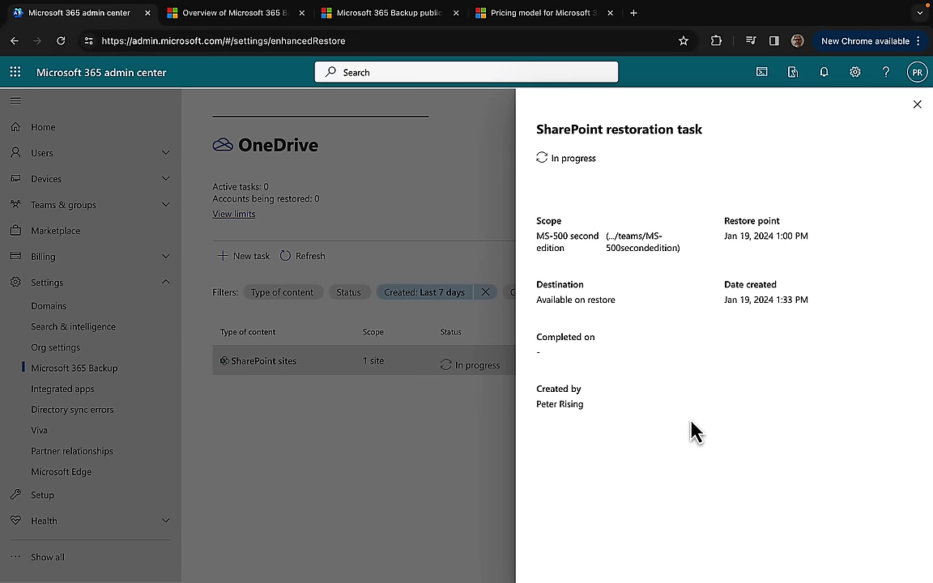
pyautogui.click(917, 106)
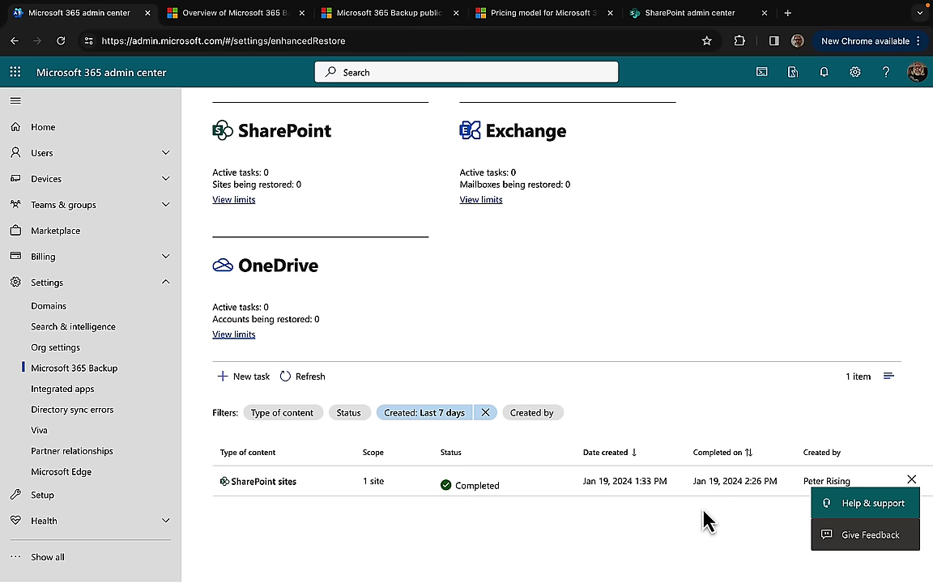
pyautogui.scroll(-2, 721, 240)
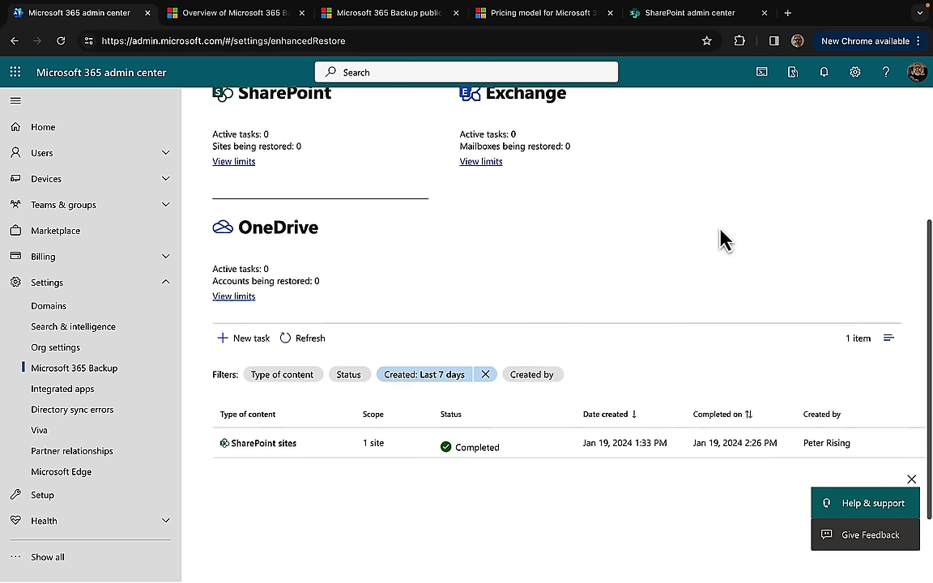
# Step: Follow the completed task's Destination link to the restored 'MS-500secondeditionR0' site in a new tab
pyautogui.click(302, 409)
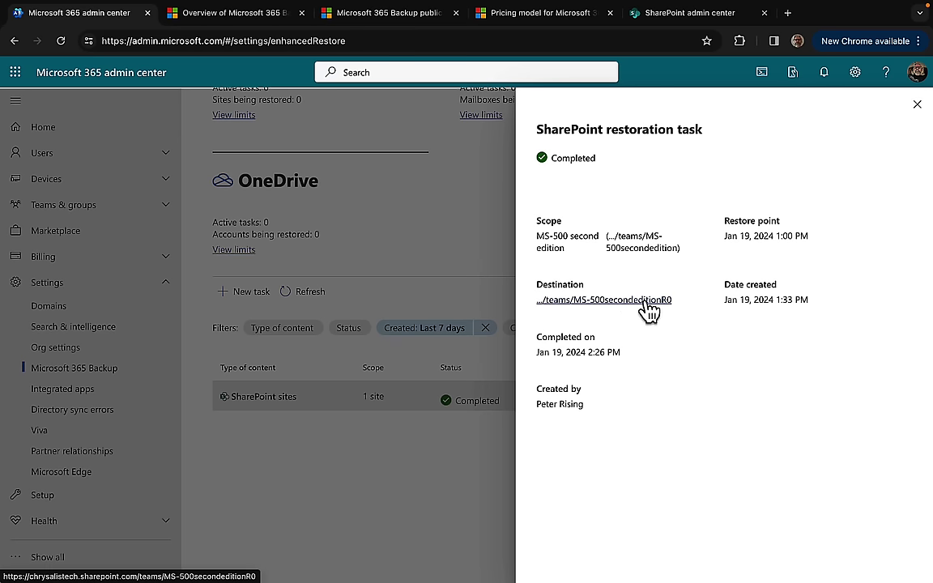
pyautogui.click(648, 301)
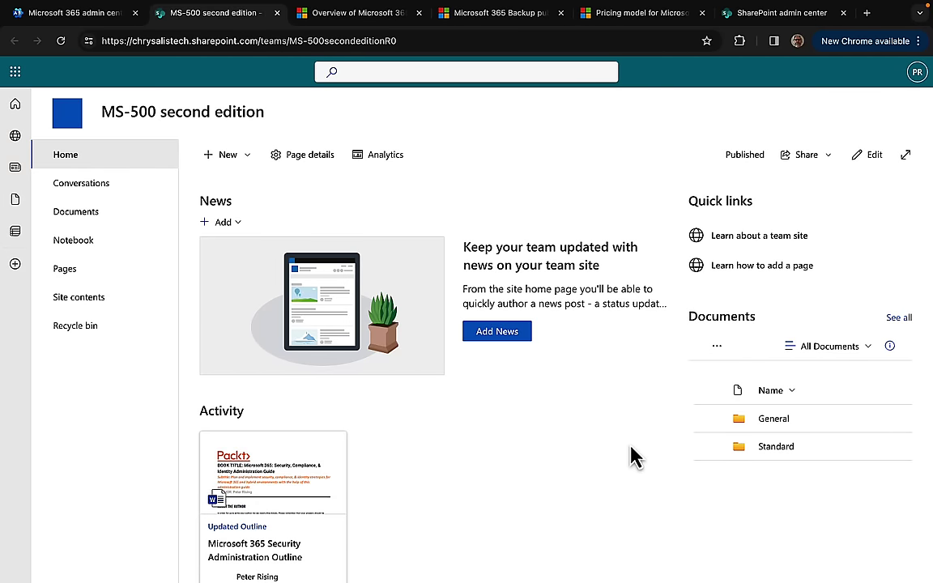
# Step: Browse the restored site's General documents folder, then go to the admin center's Active sites list
pyautogui.click(139, 223)
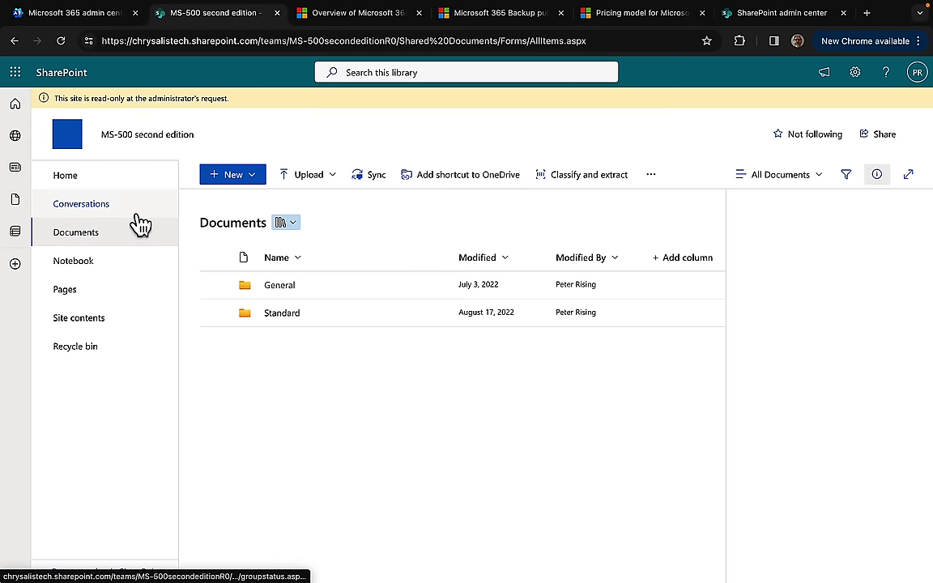
pyautogui.click(291, 288)
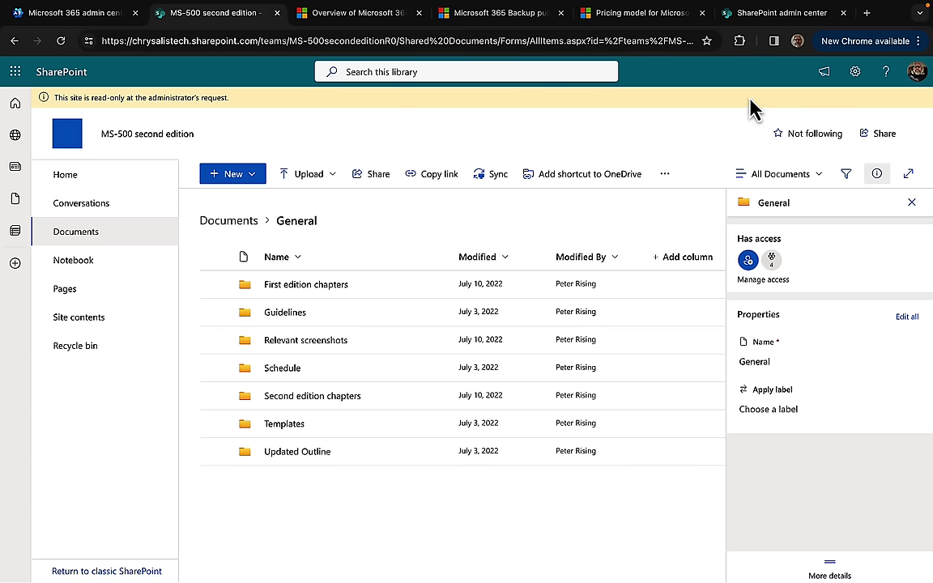
pyautogui.click(761, 14)
pyautogui.click(689, 185)
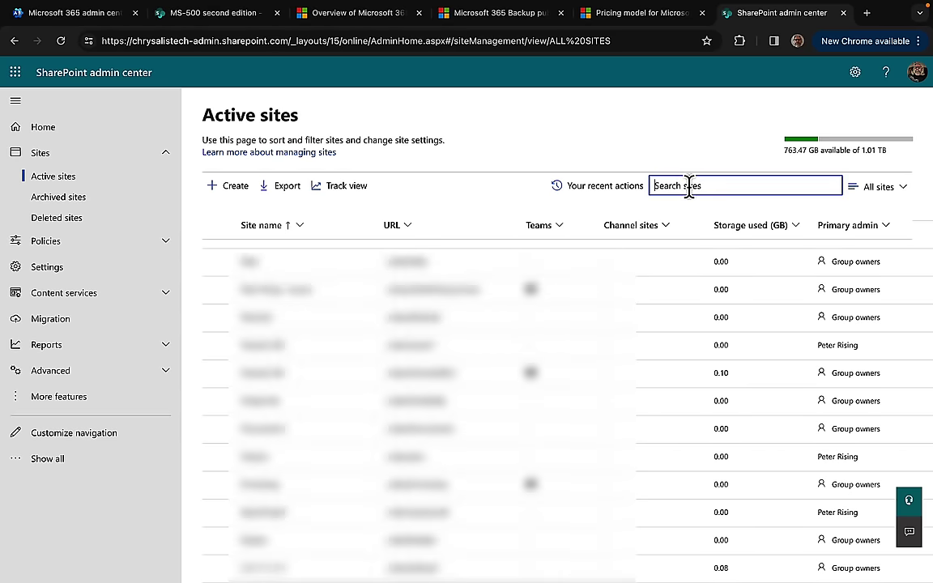
# Step: Search the active sites for 'ms-500' to show the two MS-500 second edition sites
pyautogui.write('ms-500')
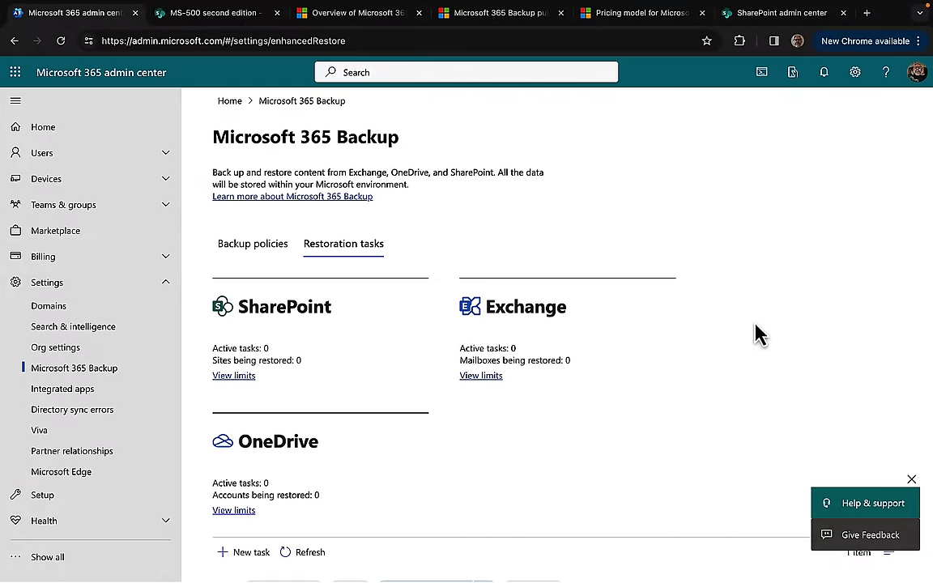
# Step: Start an Exchange restore from Backup policies with the single listed user mailbox added
pyautogui.click(260, 251)
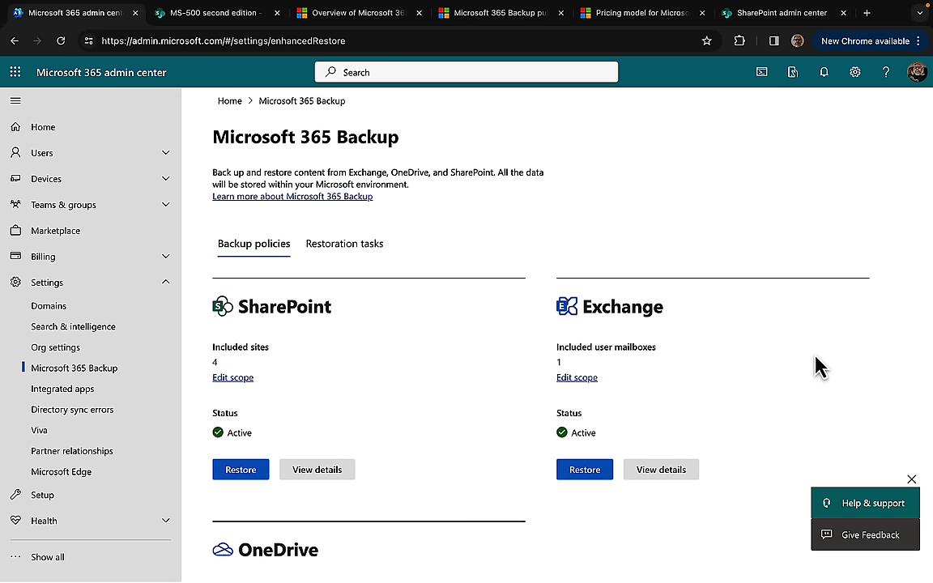
pyautogui.click(585, 473)
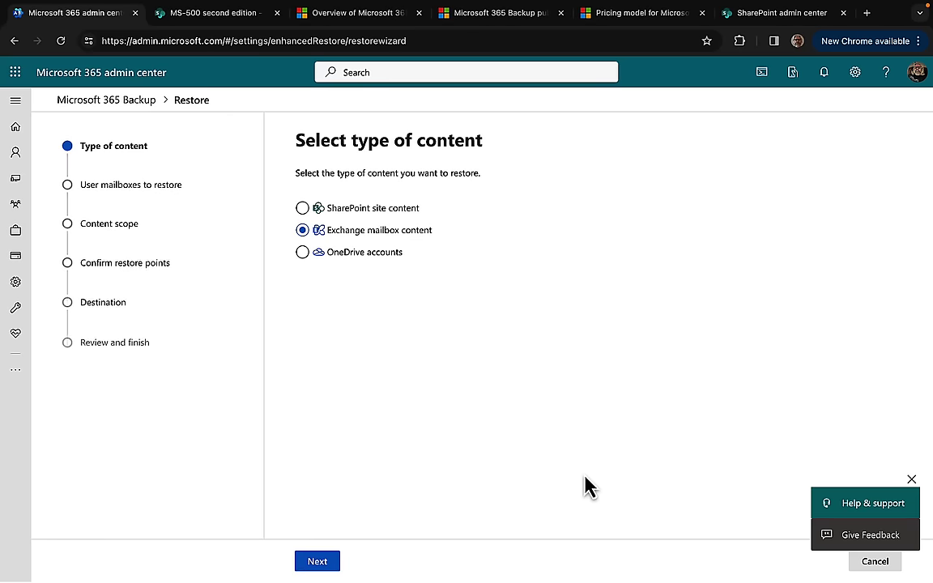
pyautogui.click(319, 566)
pyautogui.click(339, 217)
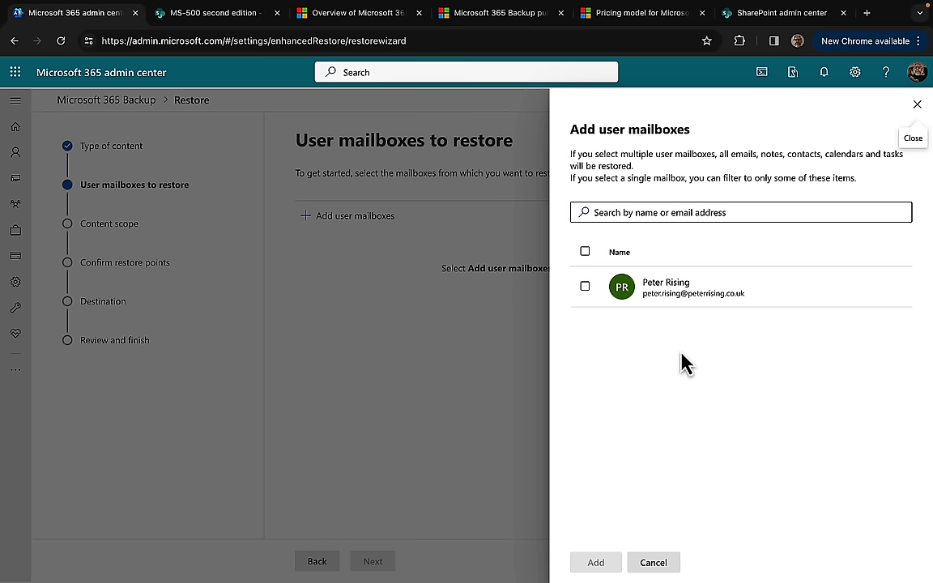
pyautogui.click(646, 296)
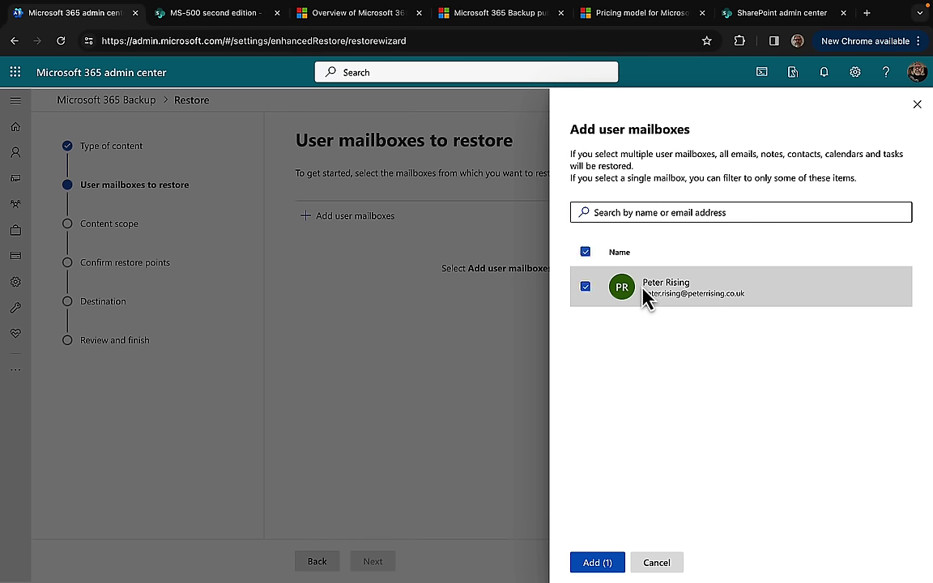
pyautogui.click(597, 563)
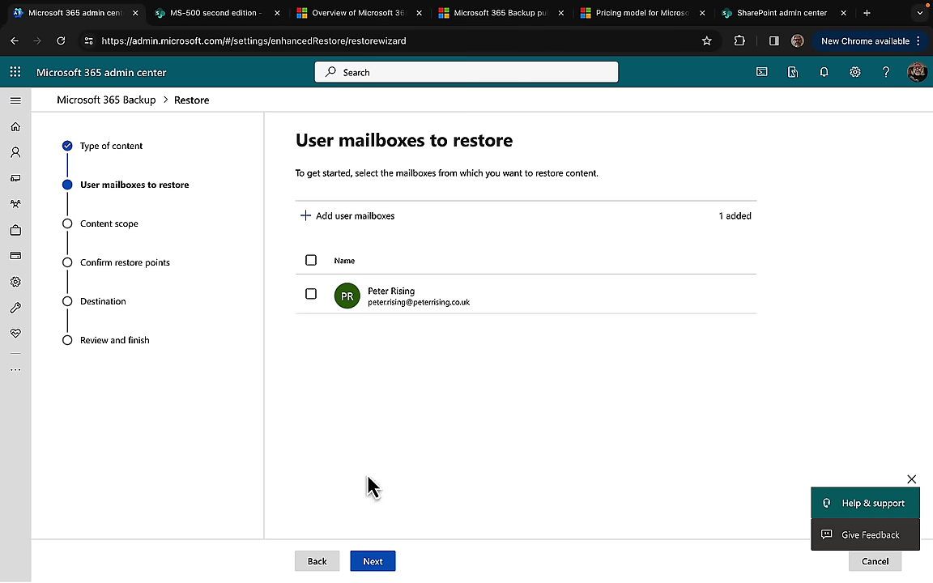
pyautogui.click(380, 564)
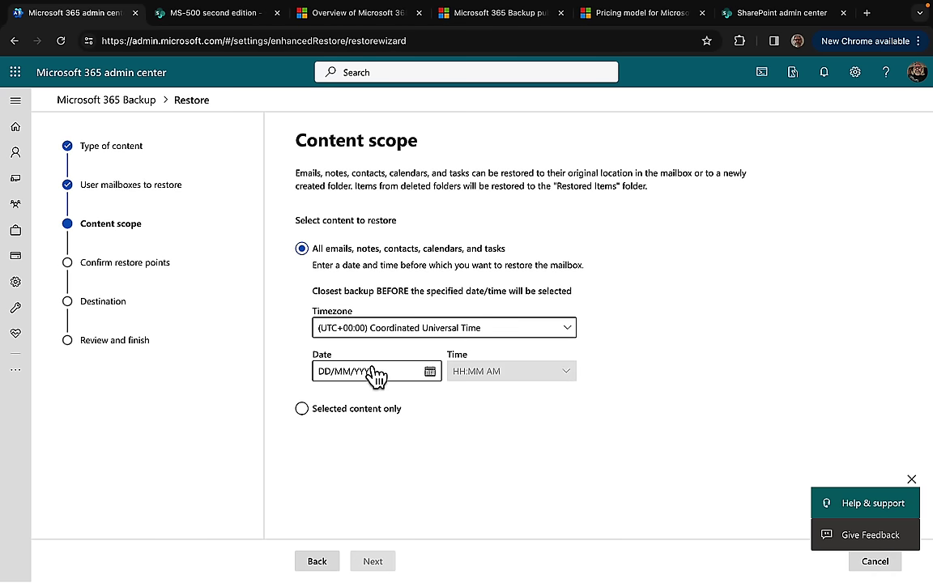
# Step: Set the restore point to 19/01/2024, 1:30 PM, Dublin, Edinburgh, Lisbon, London time
pyautogui.click(547, 332)
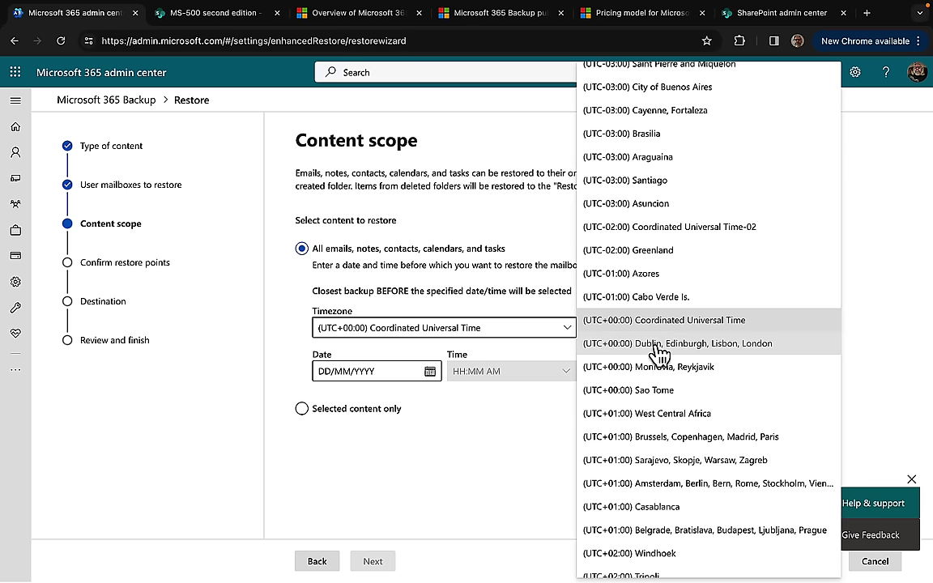
pyautogui.click(657, 348)
pyautogui.click(430, 372)
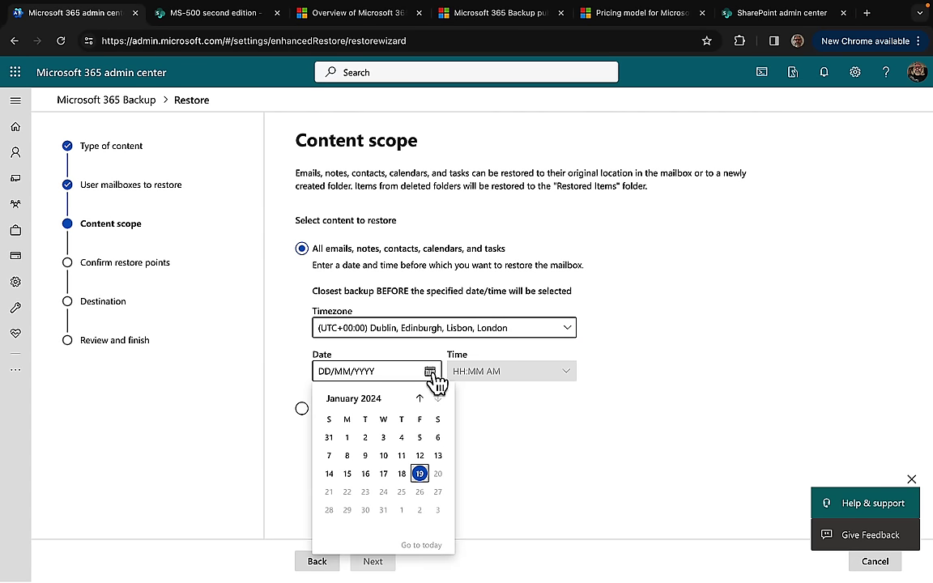
pyautogui.click(418, 475)
pyautogui.click(564, 371)
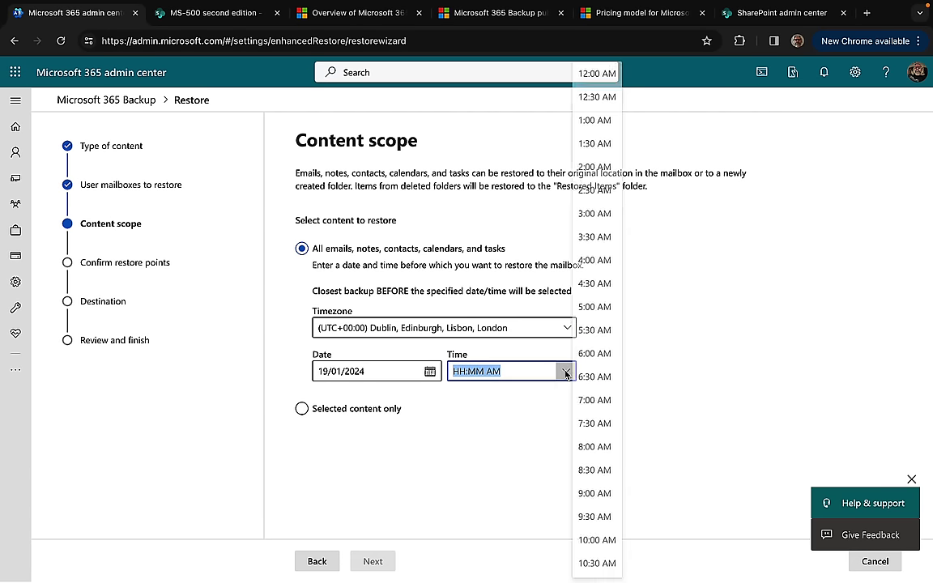
pyautogui.scroll(-2, 599, 430)
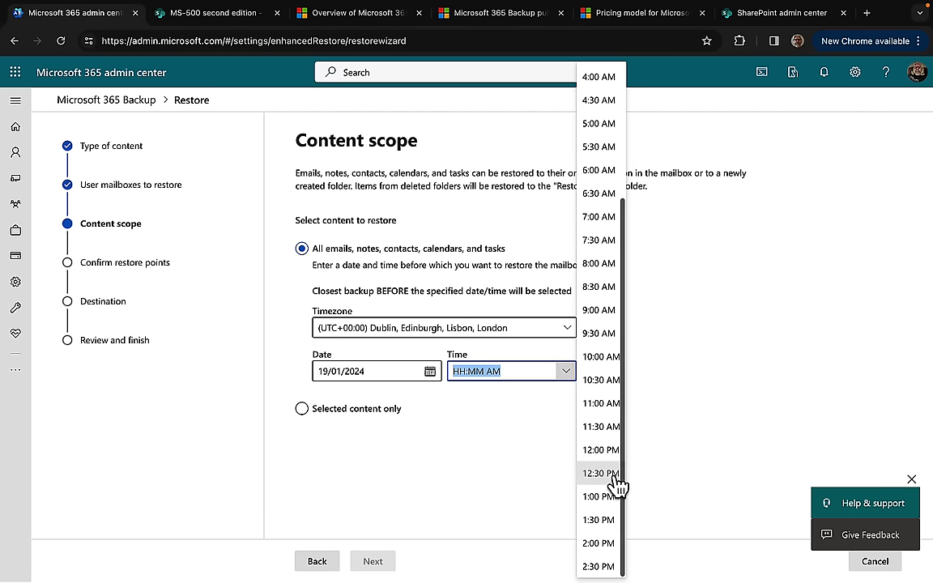
pyautogui.click(600, 520)
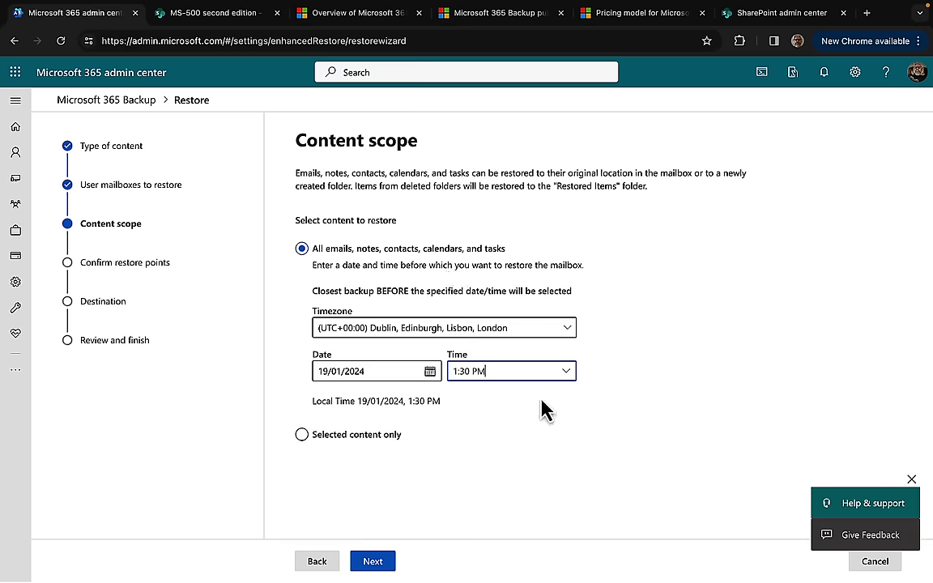
# Step: Preview the Selected content time-frame and filter options, then keep All emails and continue
pyautogui.click(303, 435)
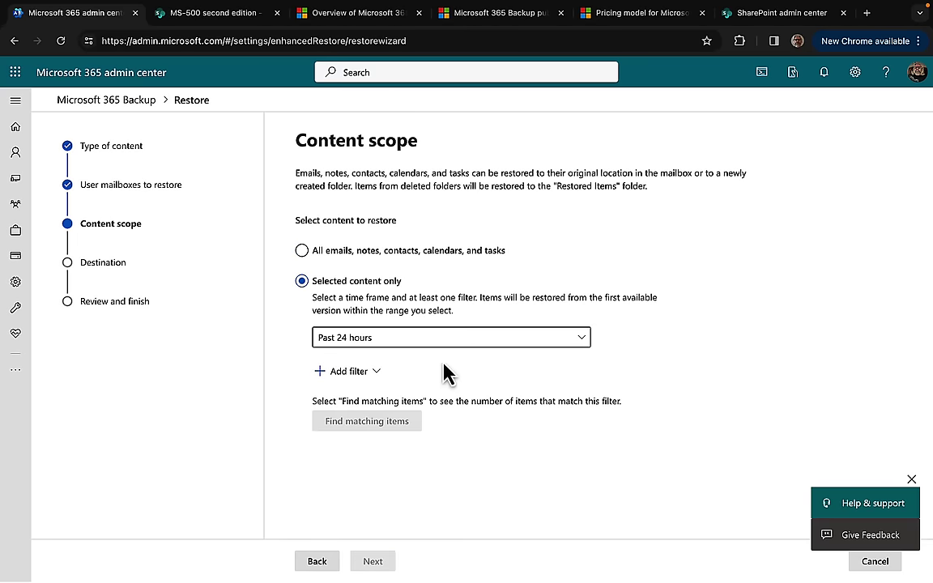
pyautogui.click(490, 337)
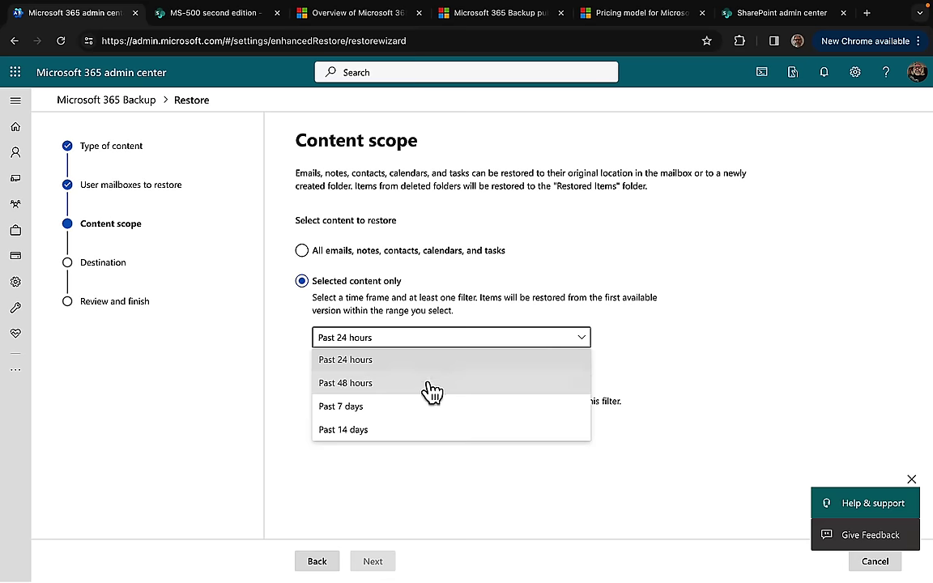
pyautogui.click(713, 374)
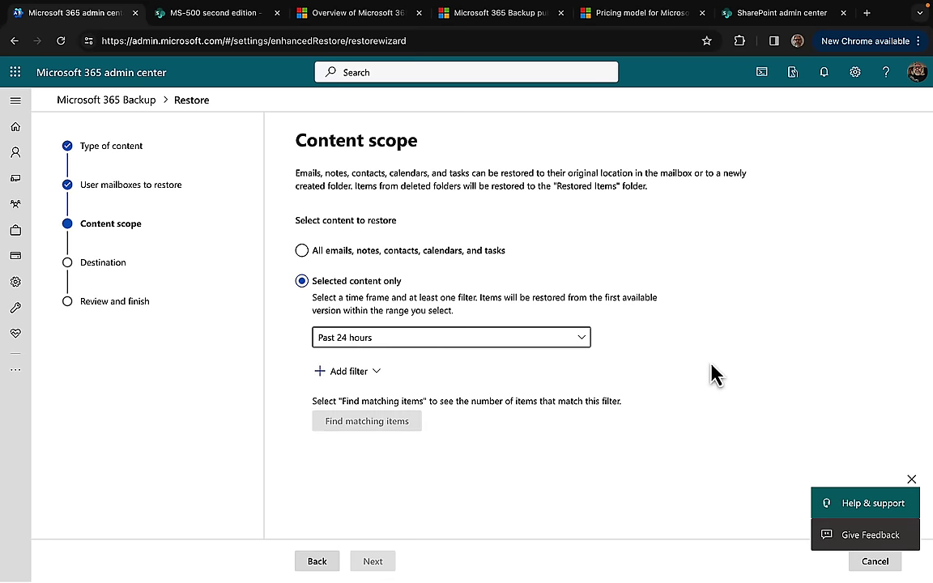
pyautogui.click(357, 371)
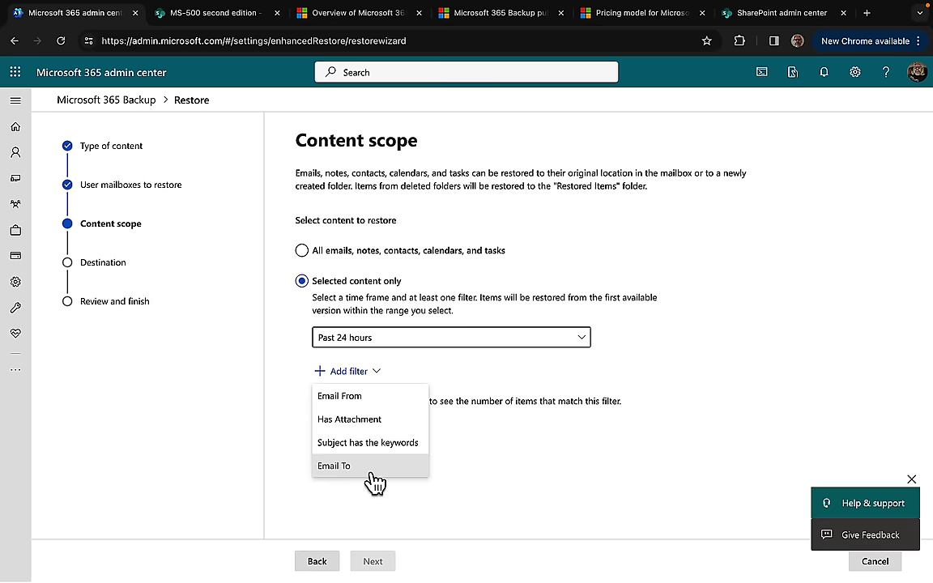
pyautogui.click(697, 377)
pyautogui.click(303, 250)
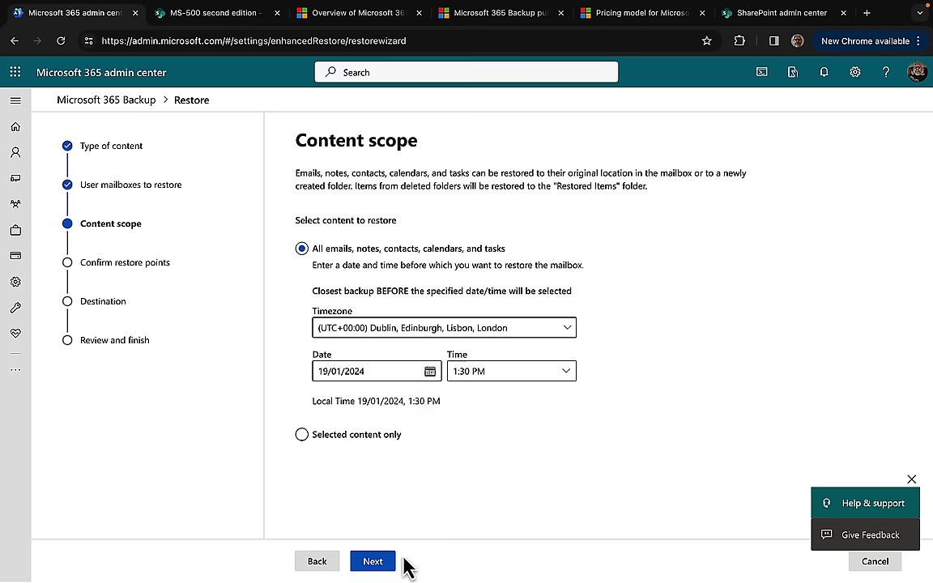
pyautogui.click(374, 563)
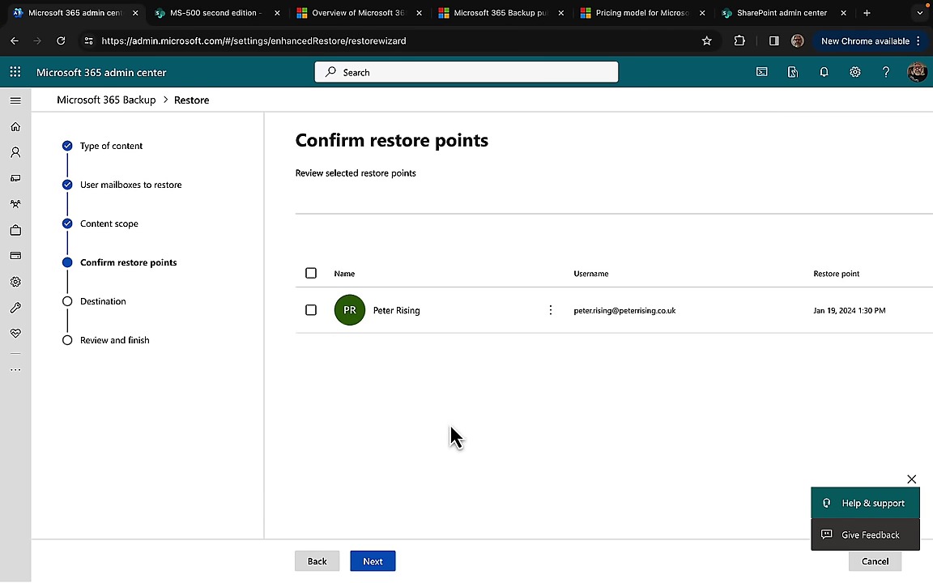
# Step: Select the mailbox's Jan 19, 2024 1:30 PM restore point and continue to the destination step
pyautogui.click(312, 312)
pyautogui.click(311, 311)
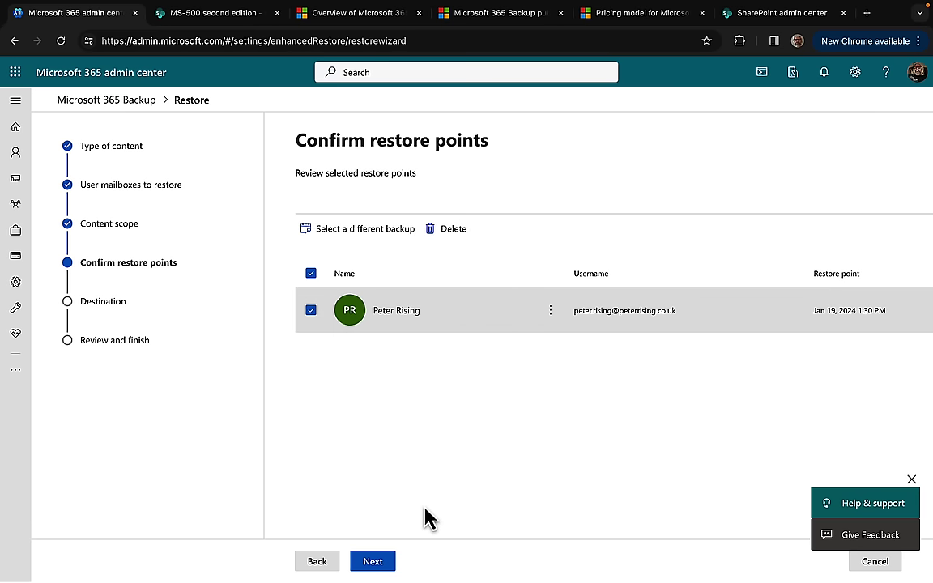
pyautogui.click(378, 563)
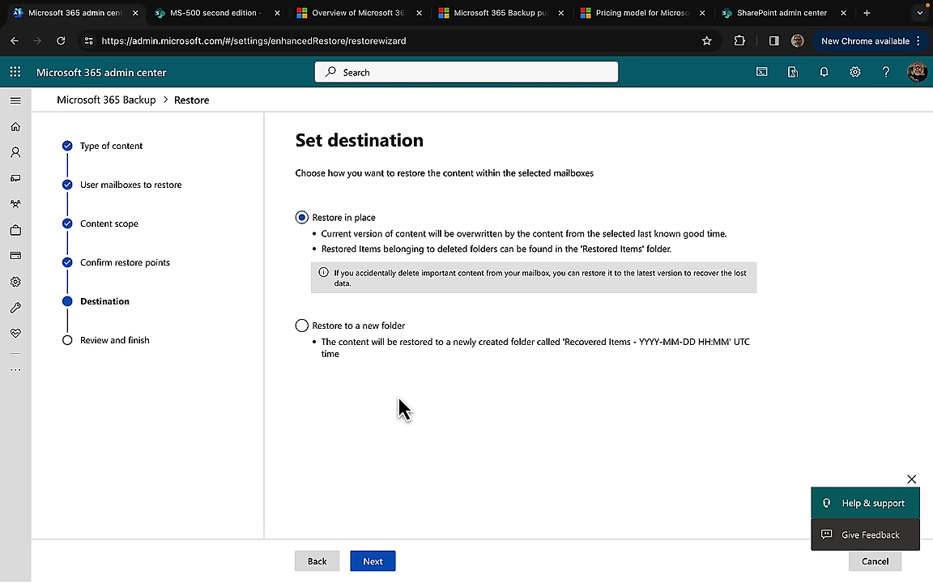
# Step: Choose Restore to a new folder so content goes into a new Recovered Items folder
pyautogui.click(303, 328)
# Step: Advance to the Review and Finish summary for the 1-user-mailbox restore
pyautogui.click(378, 565)
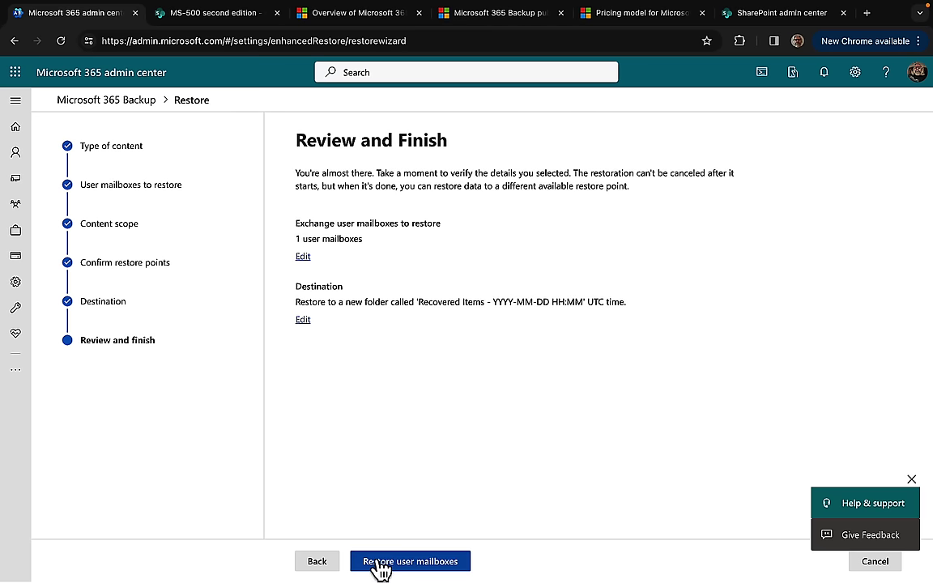